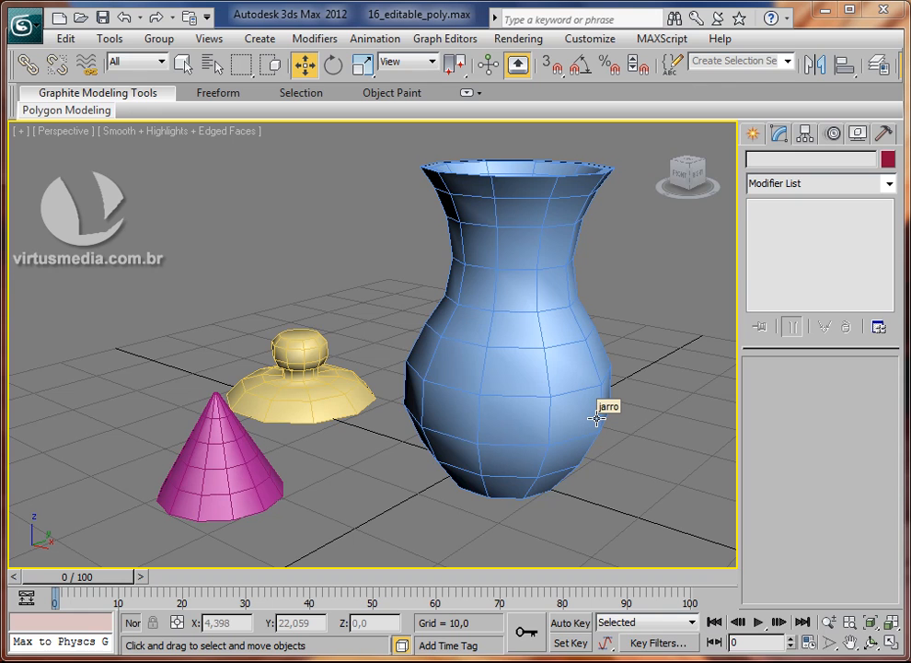
- Add an Edit Poly modifier to the pink cone and look over its sub-object levels
{"action": "left_click", "coordinate": [241, 460]}
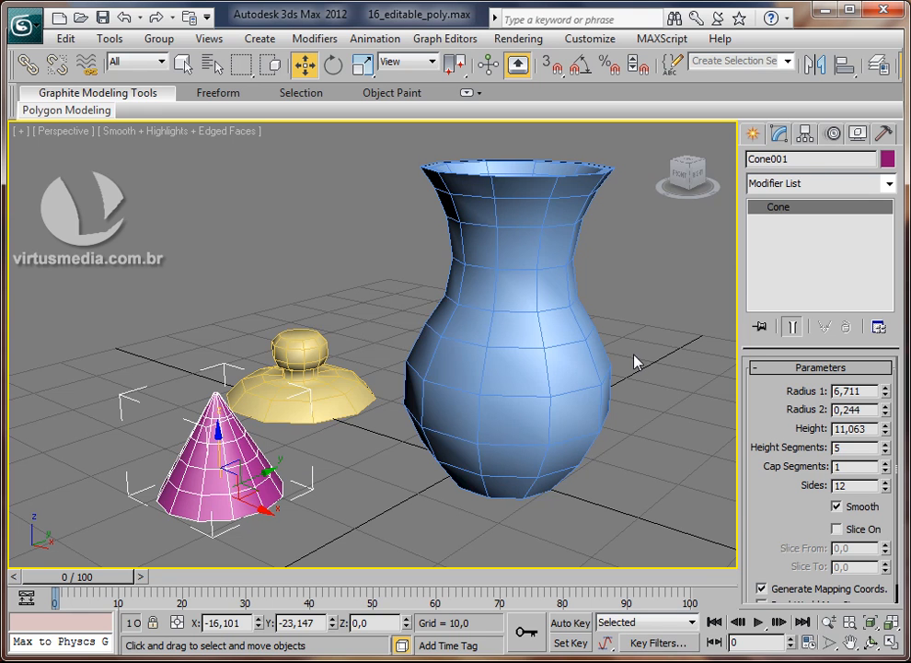
{"action": "left_click", "coordinate": [889, 184]}
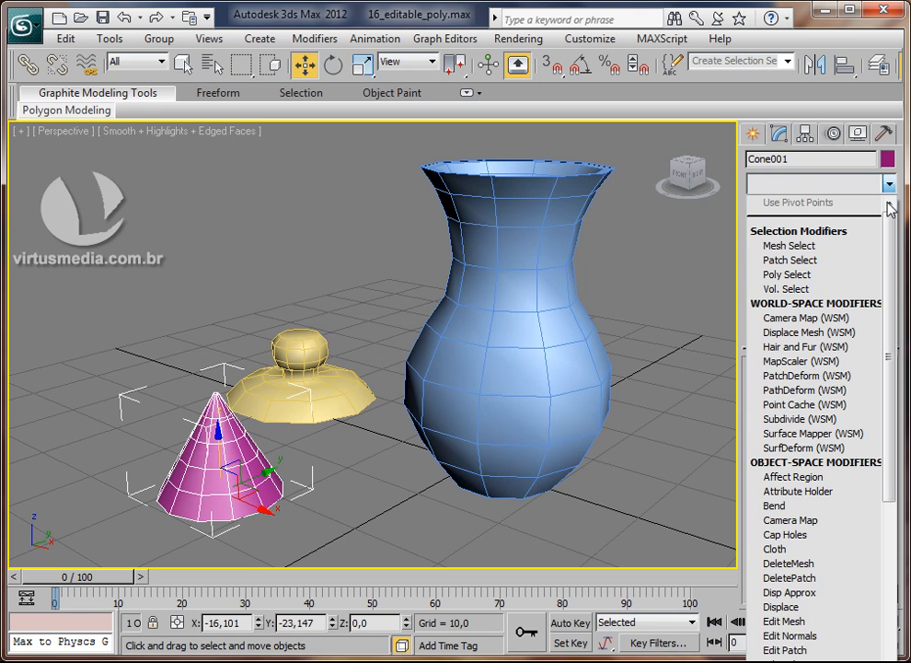
{"action": "left_click_drag", "start_coordinate": [889, 290], "coordinate": [889, 366]}
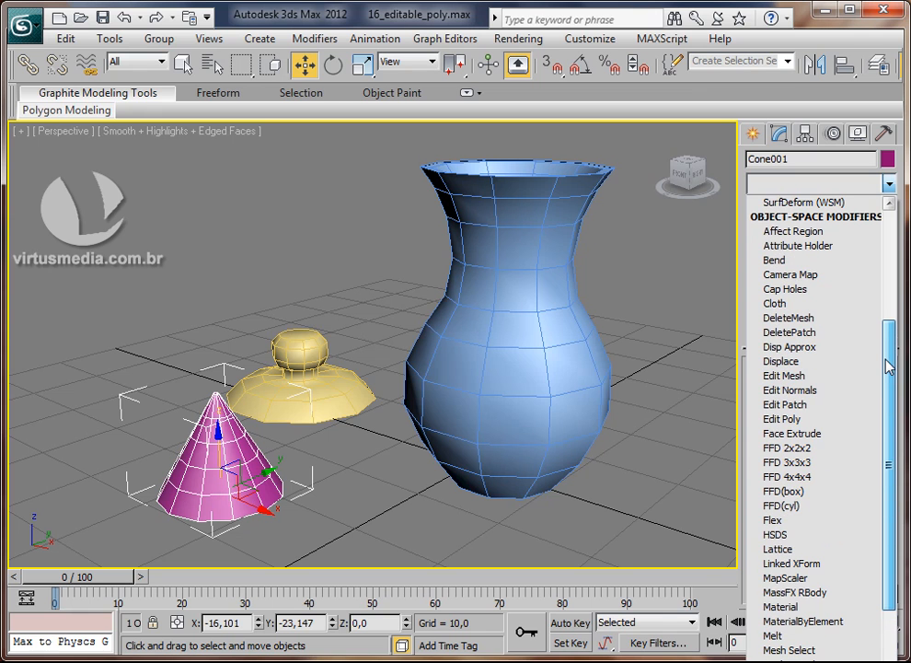
{"action": "left_click", "coordinate": [787, 420]}
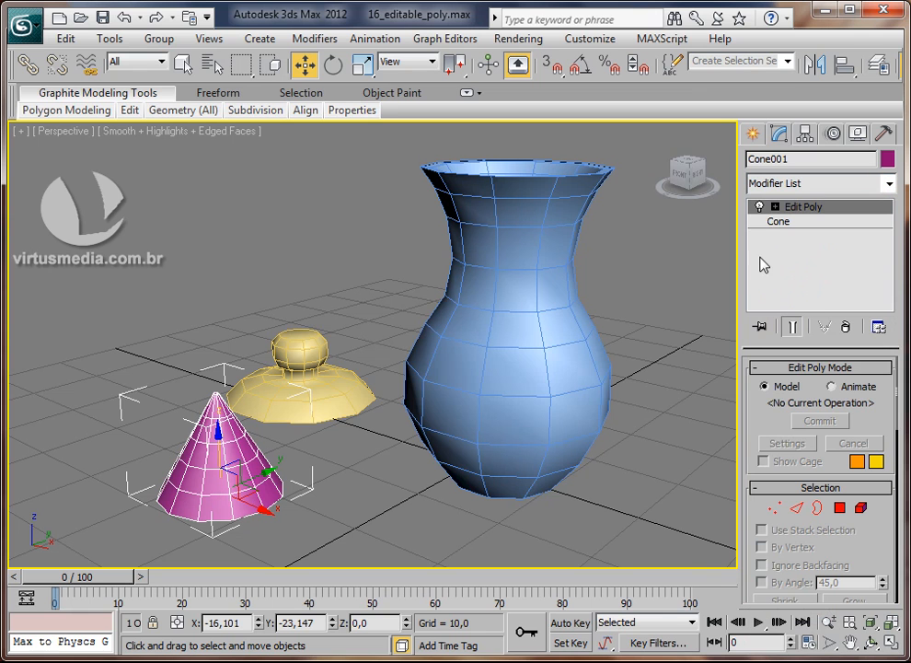
{"action": "left_click", "coordinate": [775, 207]}
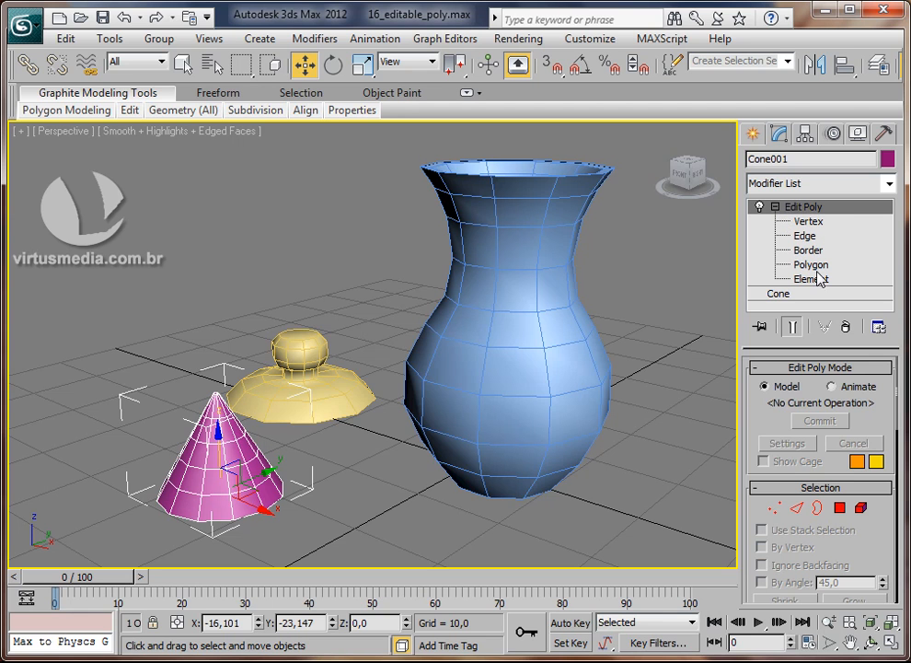
{"action": "left_click", "coordinate": [776, 207]}
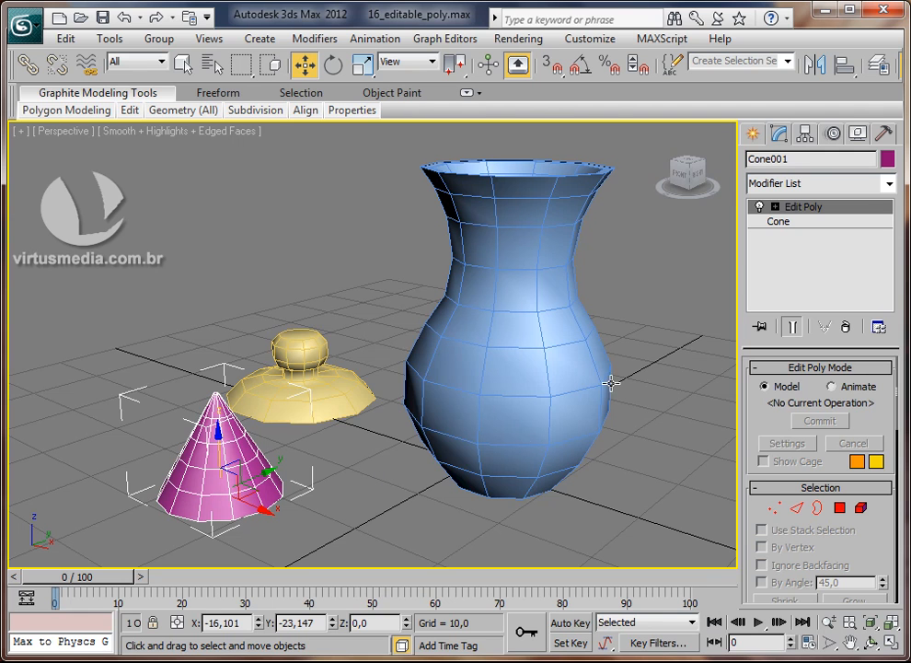
- At the Edge level of the cone's Edit Poly modifier, pull two edges of the cone's side outward
{"action": "left_click", "coordinate": [785, 223]}
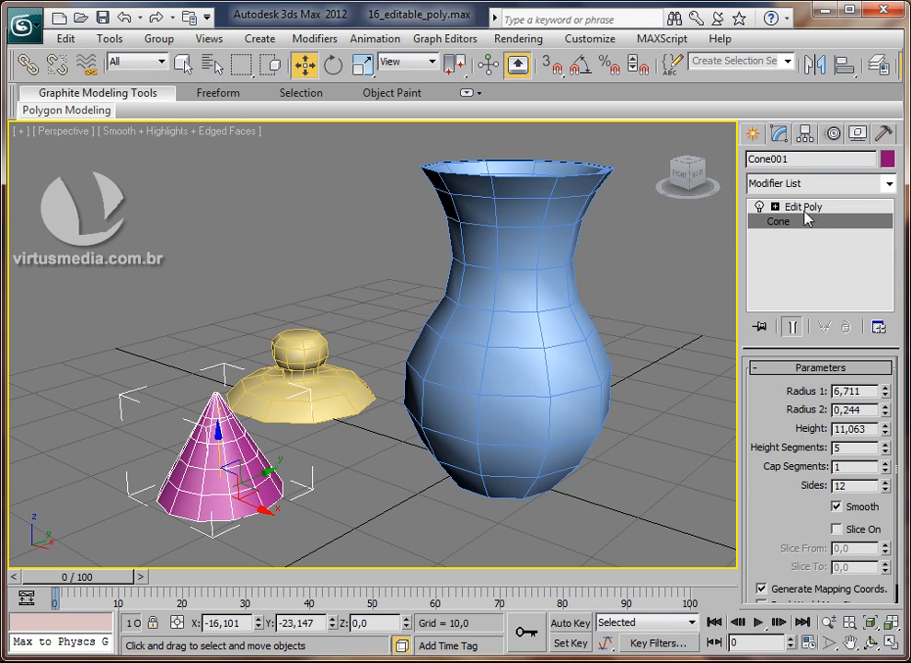
{"action": "left_click", "coordinate": [776, 207]}
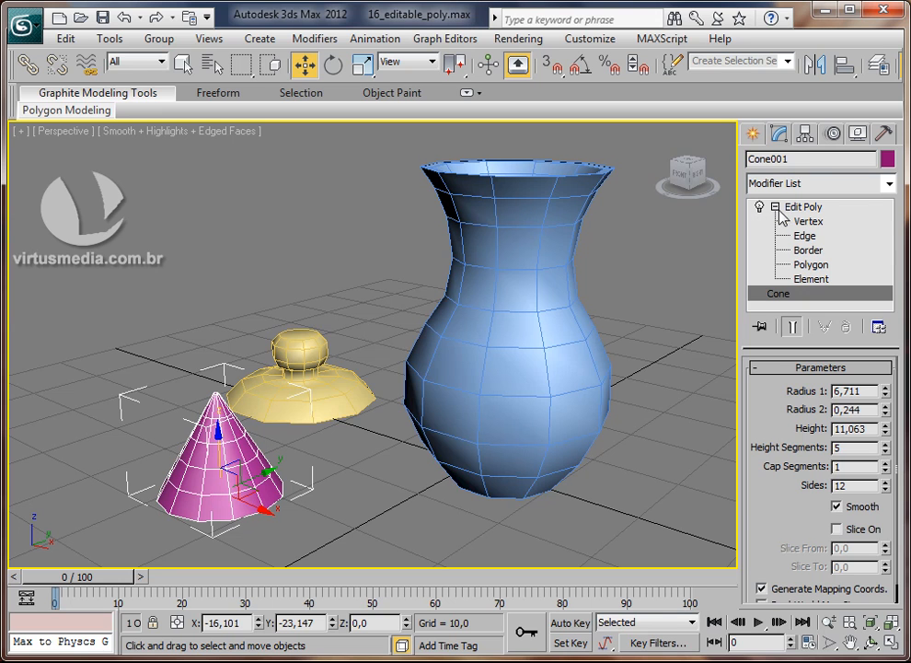
{"action": "left_click", "coordinate": [820, 251]}
{"action": "key", "text": "2"}
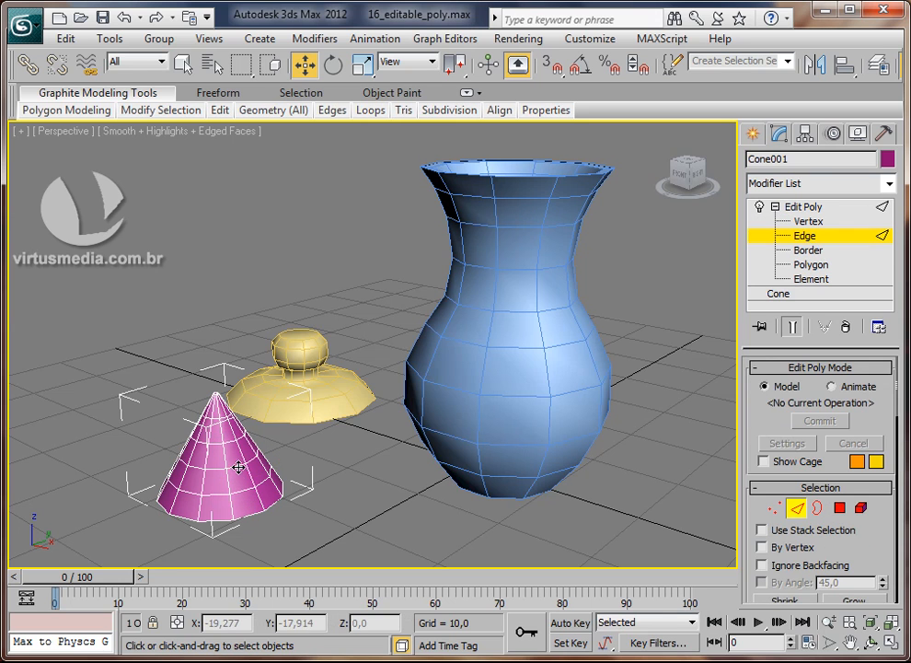
{"action": "left_click", "coordinate": [268, 479]}
{"action": "left_click_drag", "start_coordinate": [273, 479], "coordinate": [303, 490]}
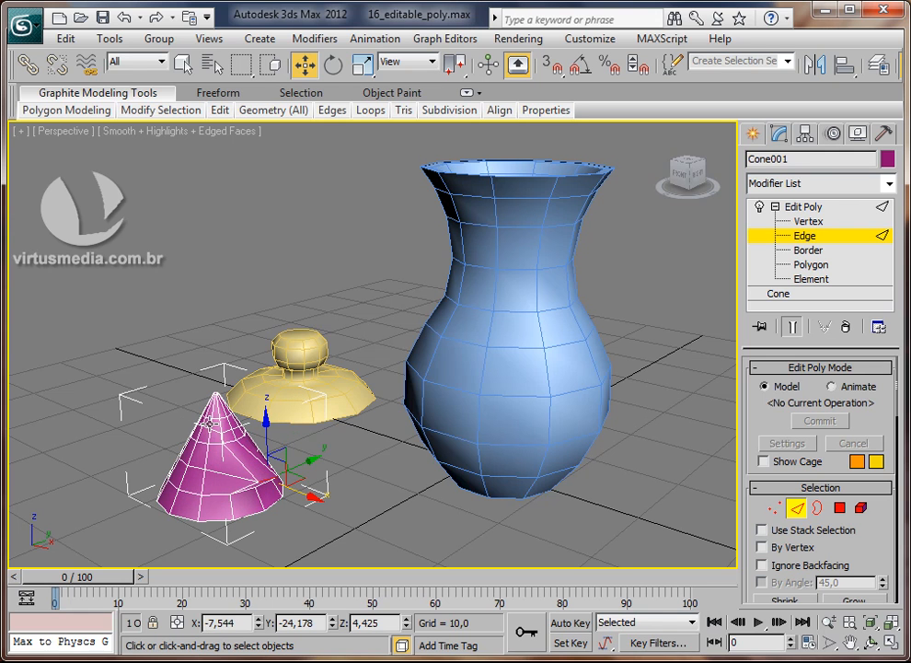
{"action": "left_click", "coordinate": [193, 467]}
{"action": "left_click_drag", "start_coordinate": [204, 457], "coordinate": [173, 467]}
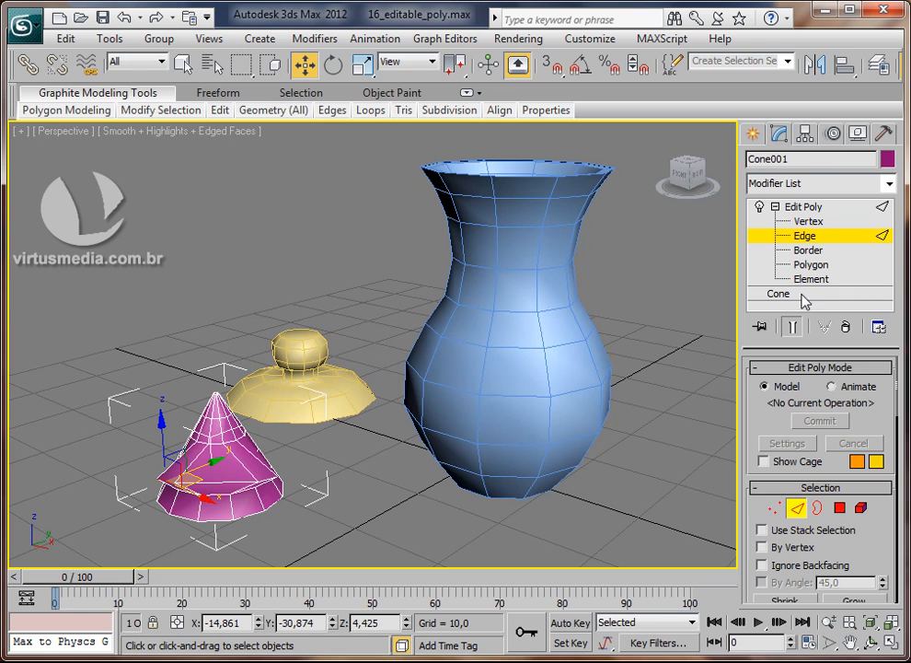
- Return to the base Cone parameters beneath Edit Poly and set Radius 1 to 8,523 and Radius 2 to 2,684
{"action": "left_click", "coordinate": [805, 295]}
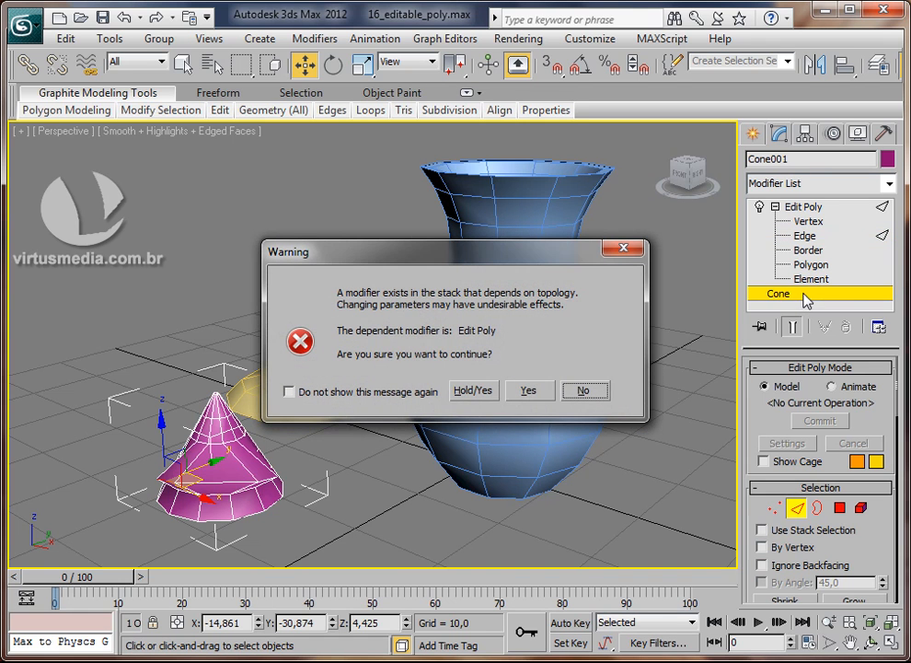
{"action": "left_click", "coordinate": [527, 390]}
{"action": "scroll", "coordinate": [769, 378], "scroll_direction": "down", "scroll_amount": 1}
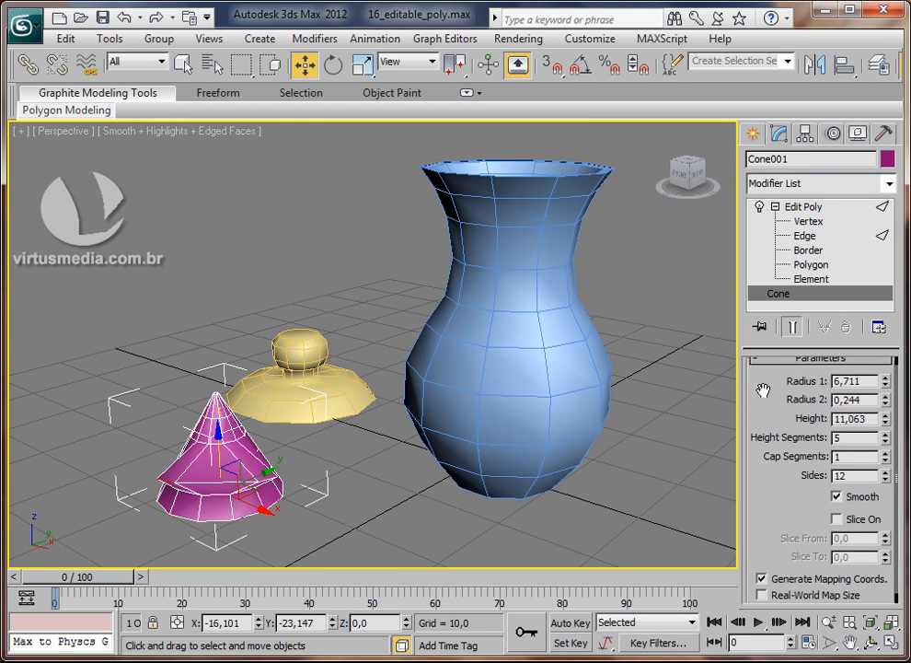
{"action": "left_click_drag", "start_coordinate": [885, 370], "coordinate": [883, 211]}
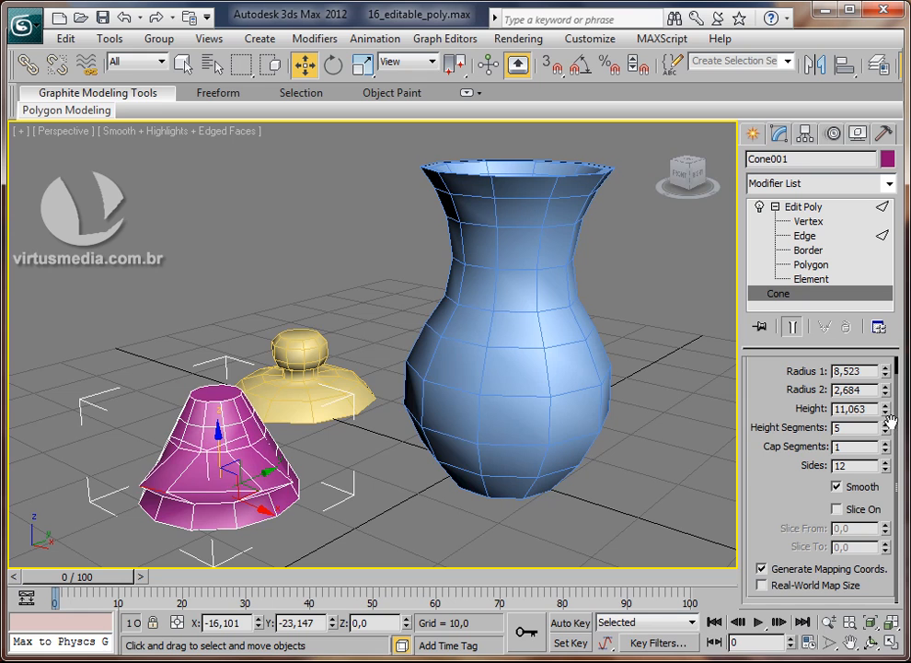
- Undo the cone's radius changes, edge moves and Edit Poly modifier
{"action": "key", "text": "ctrl+z"}
{"action": "key", "text": "ctrl+z"}
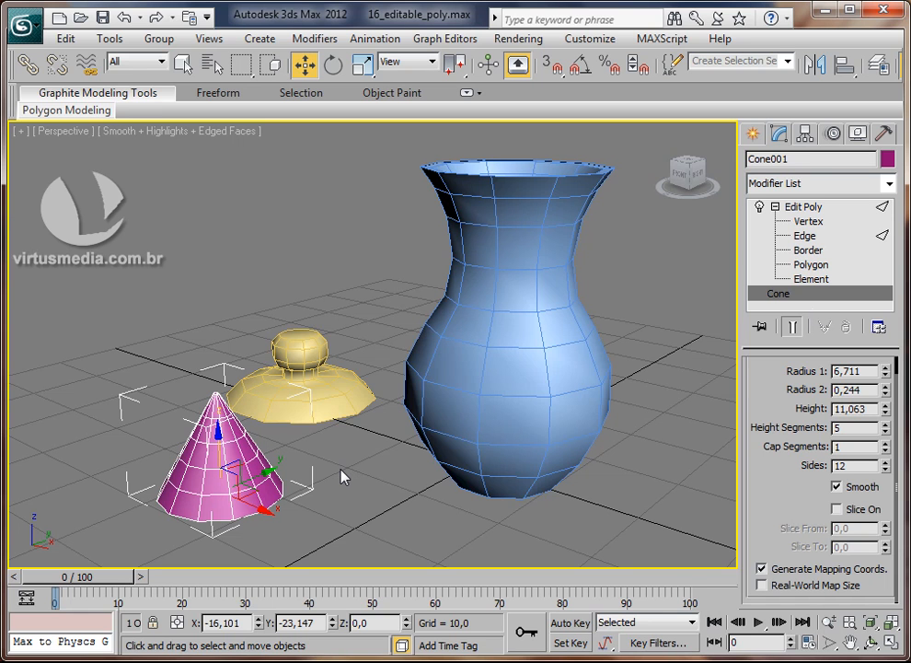
{"action": "key", "text": "ctrl+z"}
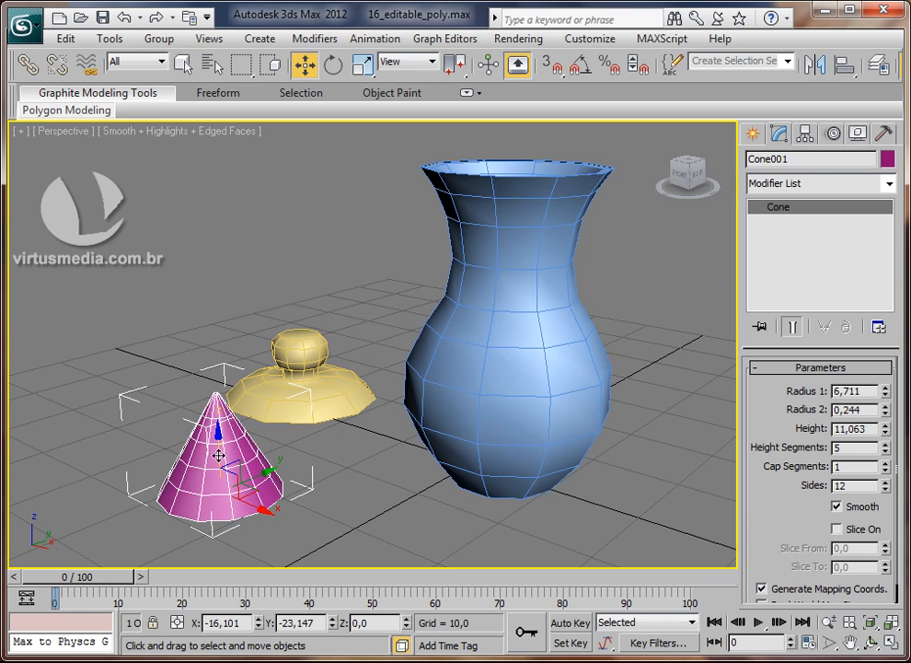
- Convert the pink cone to an Editable Poly and list its sub-object levels, briefly activating Vertex
{"action": "right_click", "coordinate": [220, 441]}
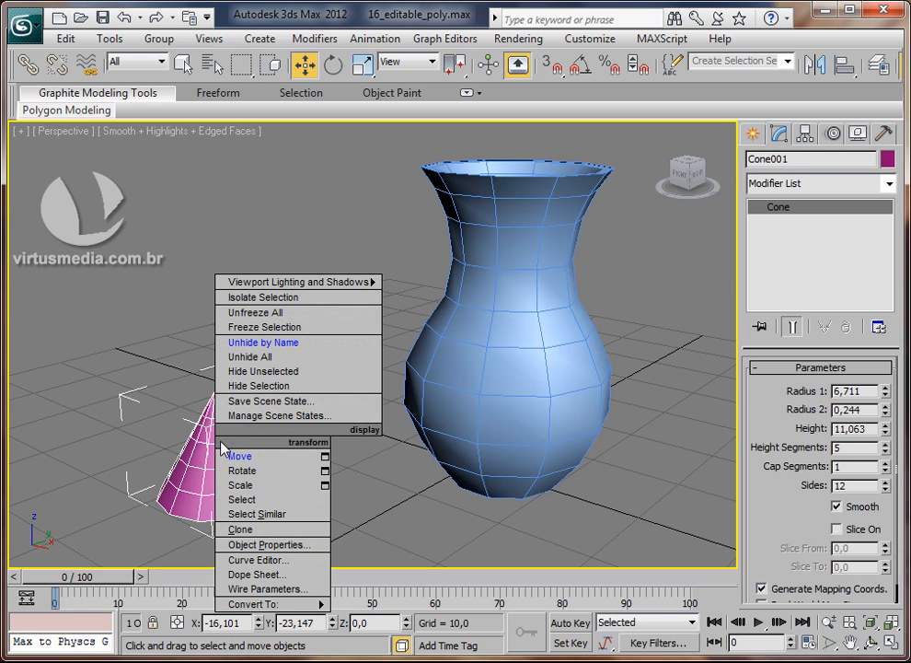
{"action": "mouse_move", "coordinate": [281, 608]}
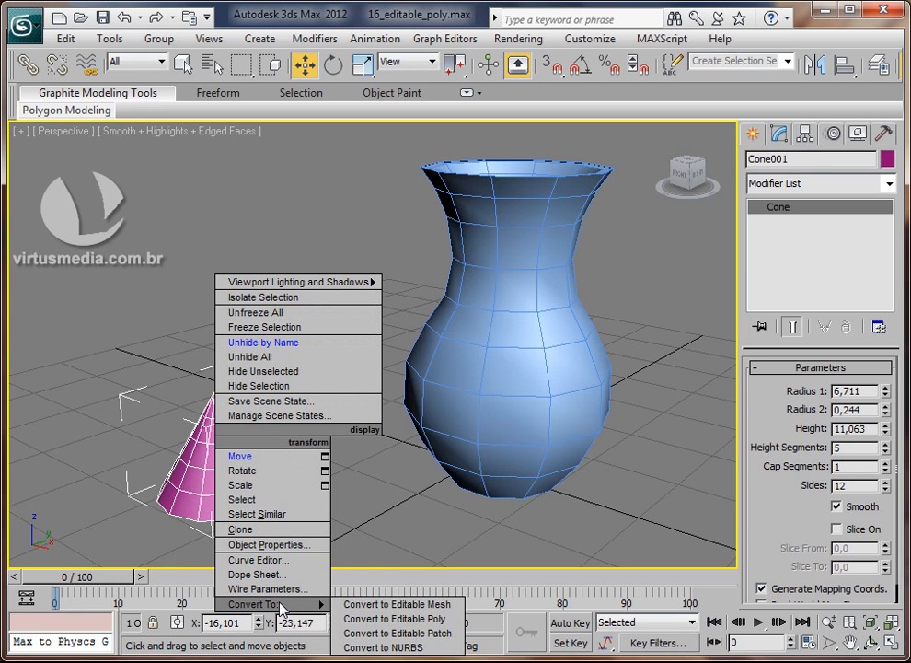
{"action": "left_click", "coordinate": [411, 618]}
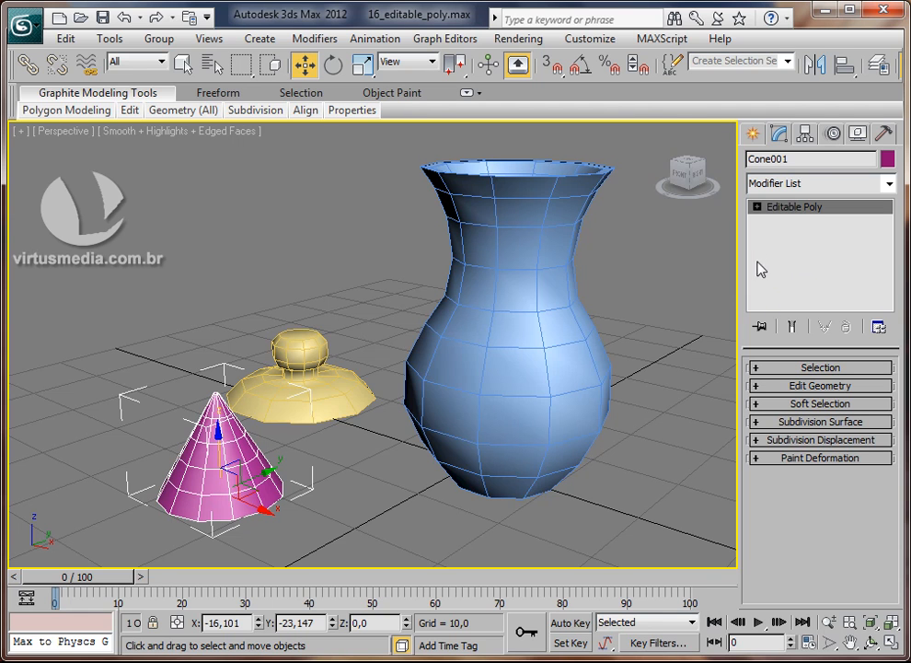
{"action": "left_click", "coordinate": [757, 207]}
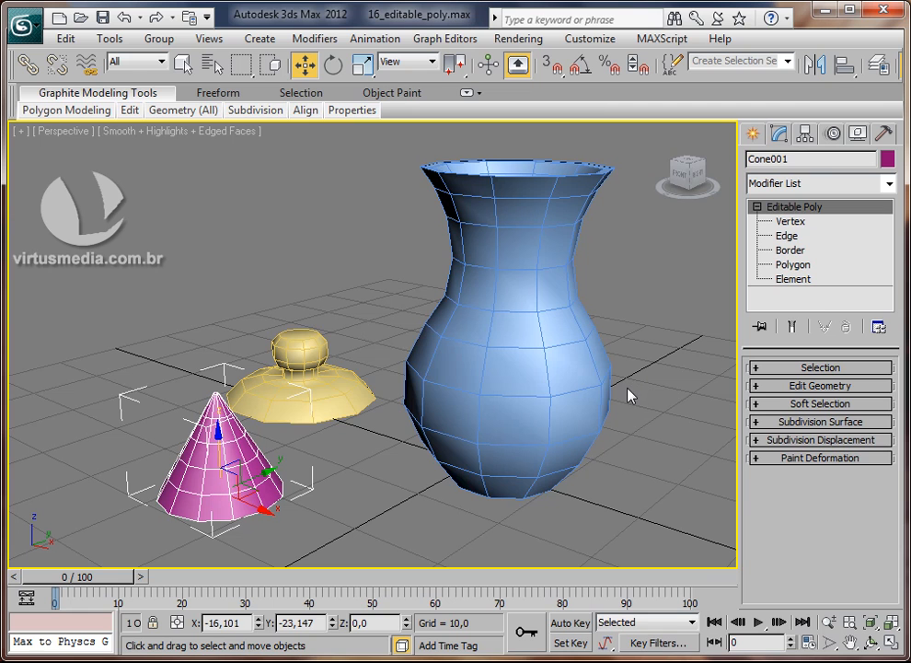
{"action": "left_click", "coordinate": [787, 220]}
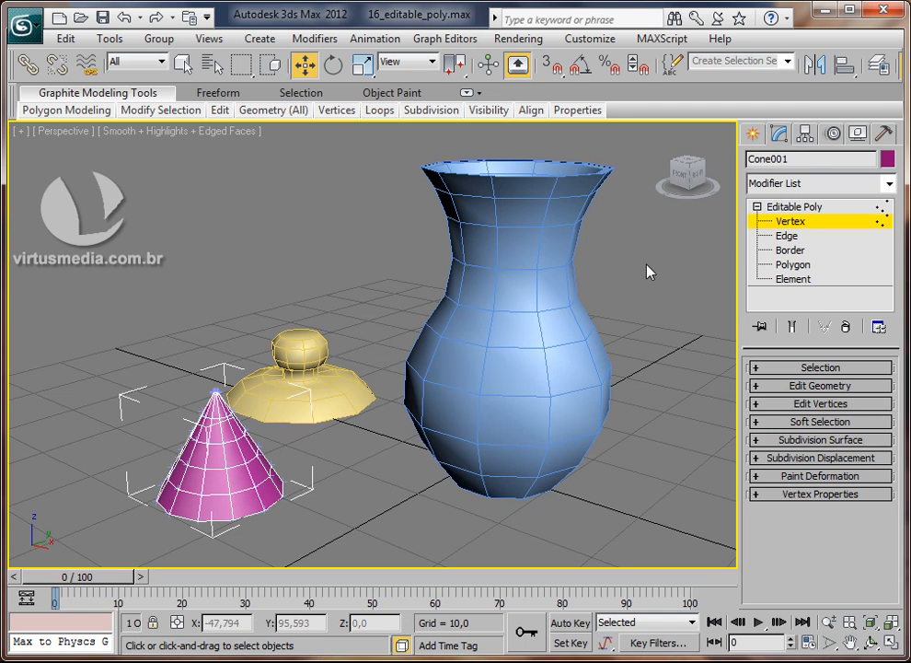
{"action": "left_click", "coordinate": [790, 221]}
- Select the blue vase and pick a vertex on its belly, followed by a horizontal edge there
{"action": "left_click", "coordinate": [544, 294]}
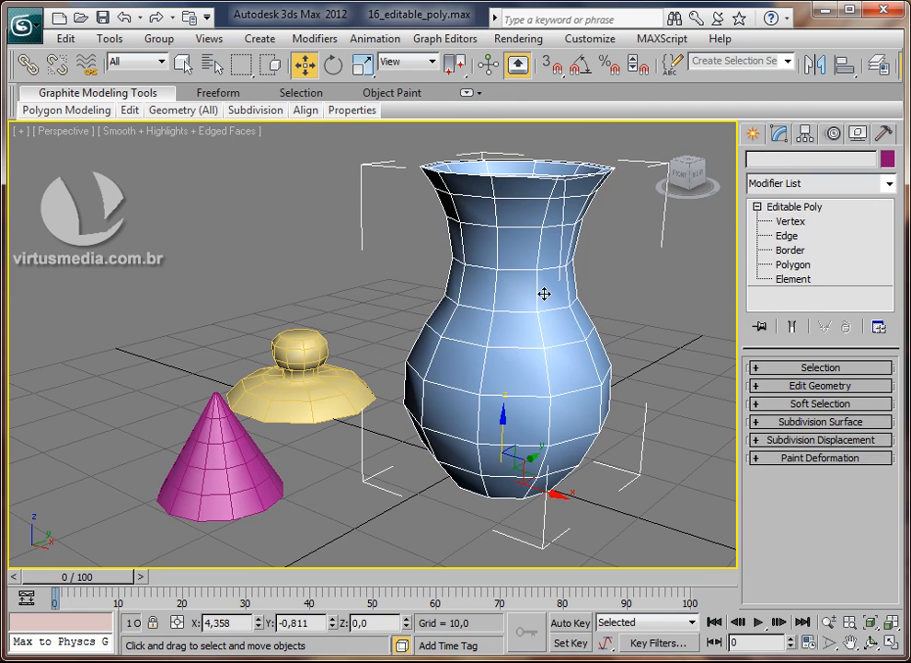
{"action": "middle_click_drag", "start_coordinate": [544, 294], "coordinate": [561, 377], "text": "alt"}
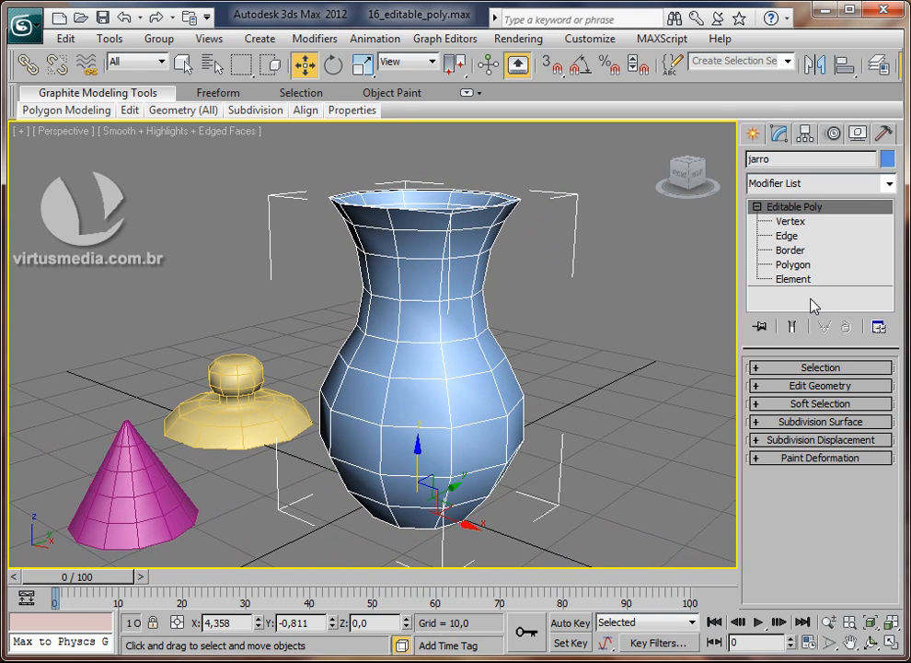
{"action": "left_click", "coordinate": [798, 223]}
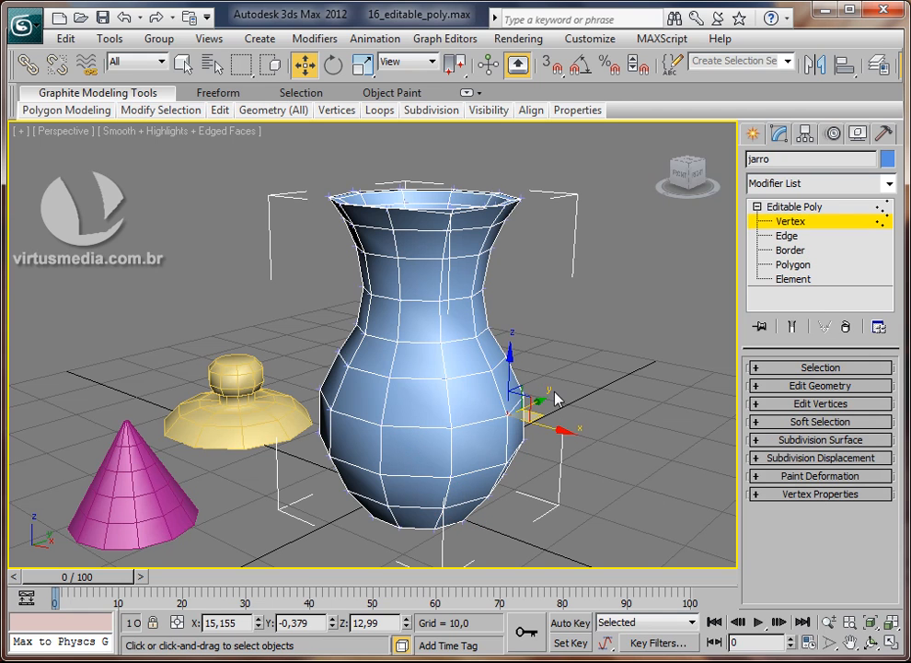
{"action": "left_click", "coordinate": [787, 235]}
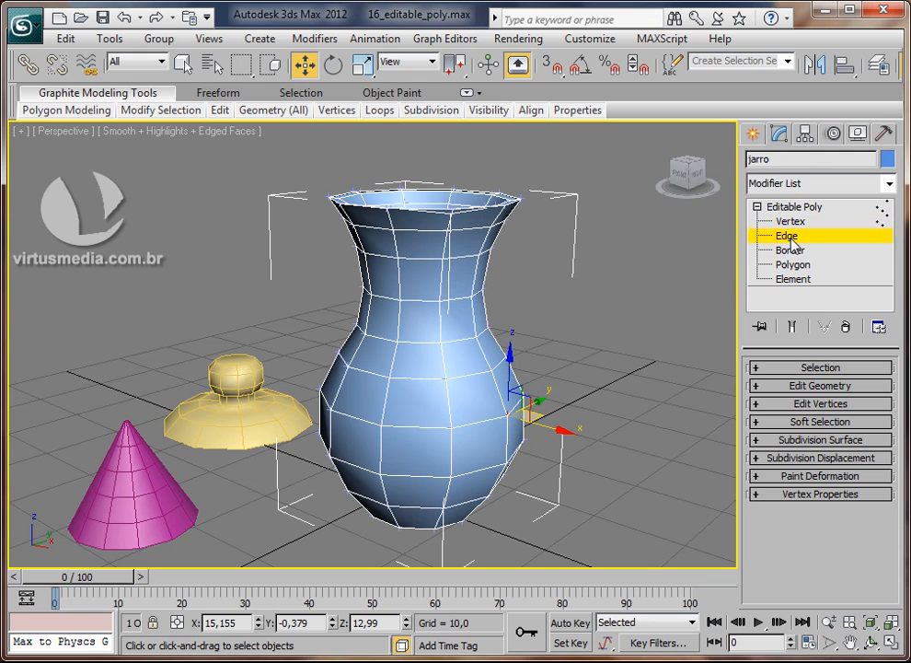
{"action": "left_click", "coordinate": [495, 424]}
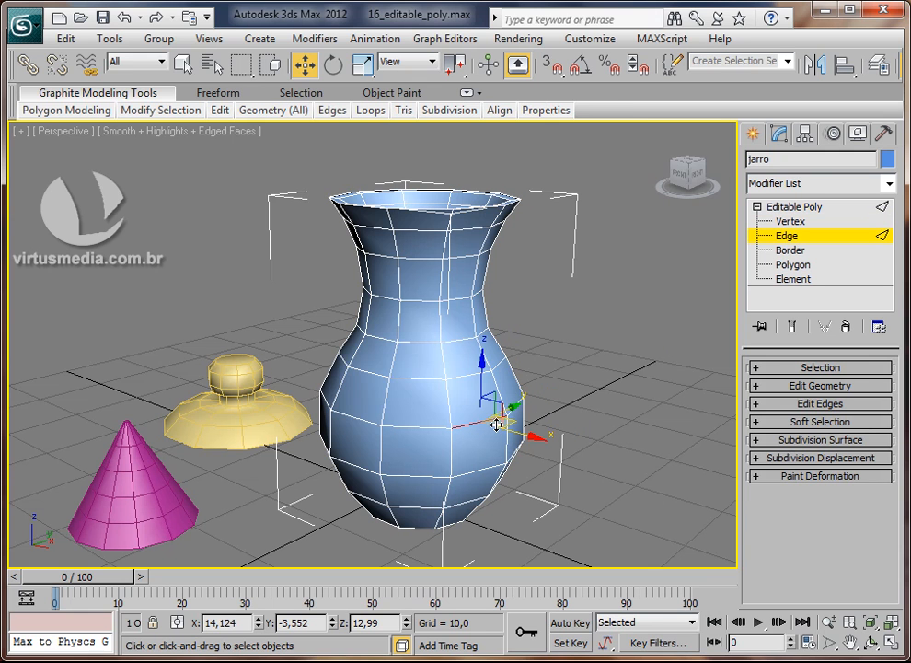
- Activate the Border sub-object level and examine the vase's rim and opening
{"action": "left_click", "coordinate": [797, 249]}
{"action": "middle_click_drag", "start_coordinate": [433, 214], "coordinate": [405, 212], "text": "alt"}
{"action": "middle_click_drag", "start_coordinate": [442, 297], "coordinate": [392, 230], "text": "alt"}
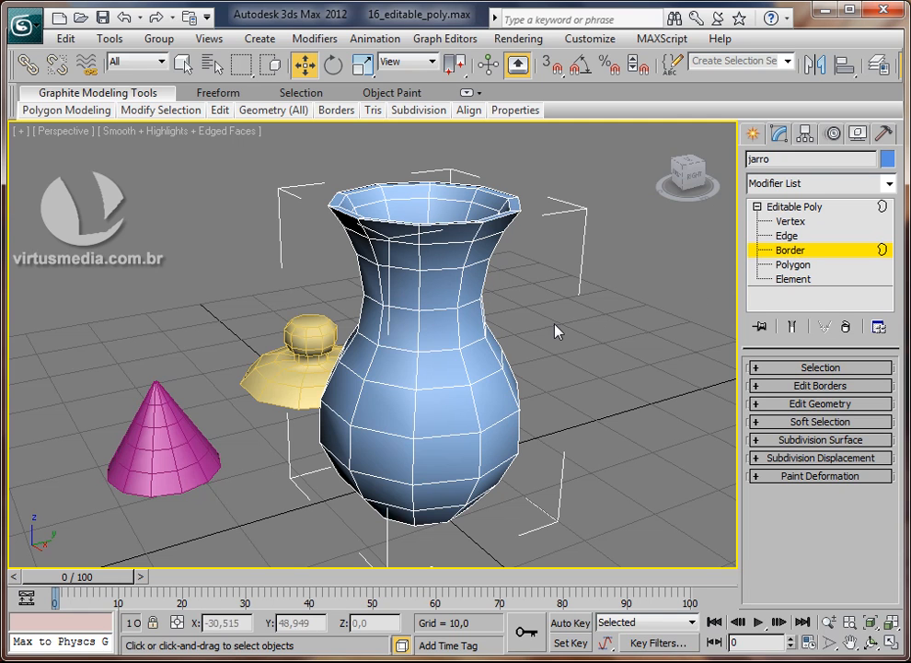
- At the Polygon level, select individual polygons on the vase's upper belly and lower neck
{"action": "left_click", "coordinate": [801, 265]}
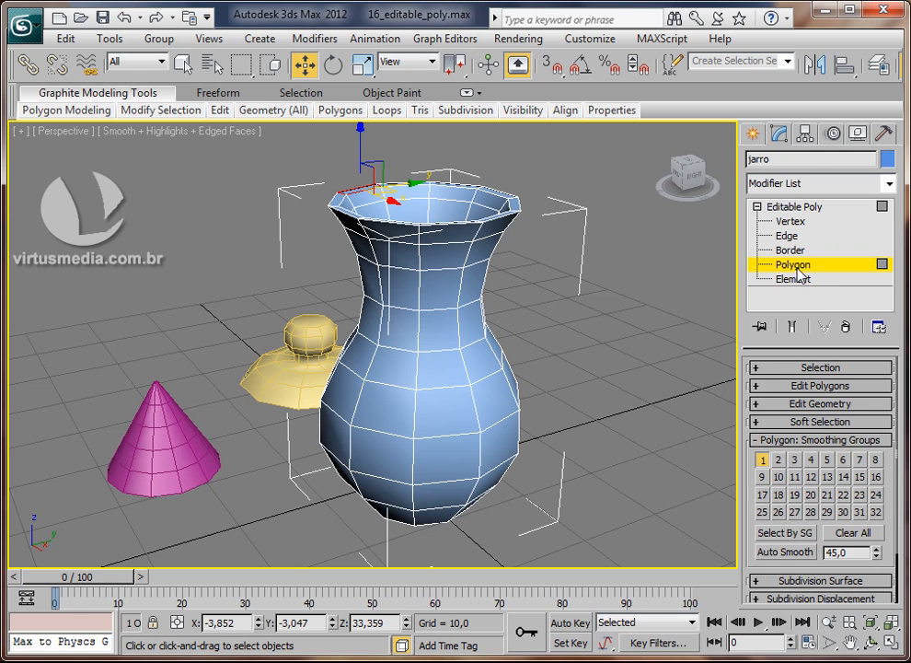
{"action": "left_click", "coordinate": [447, 372]}
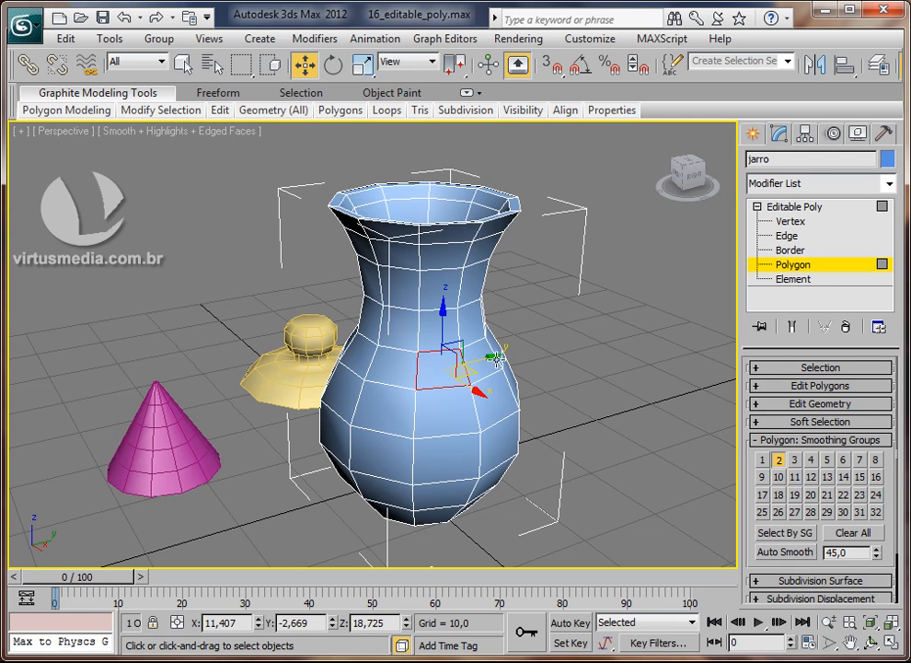
{"action": "left_click", "coordinate": [434, 331]}
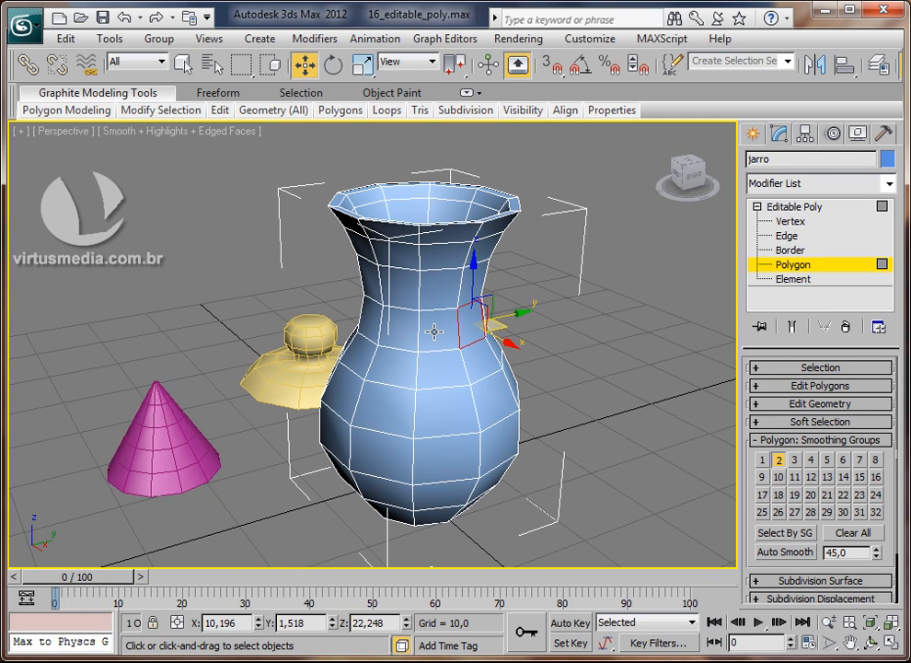
- At the Element level, select the vase's whole mesh and examine it from another angle
{"action": "left_click", "coordinate": [792, 278]}
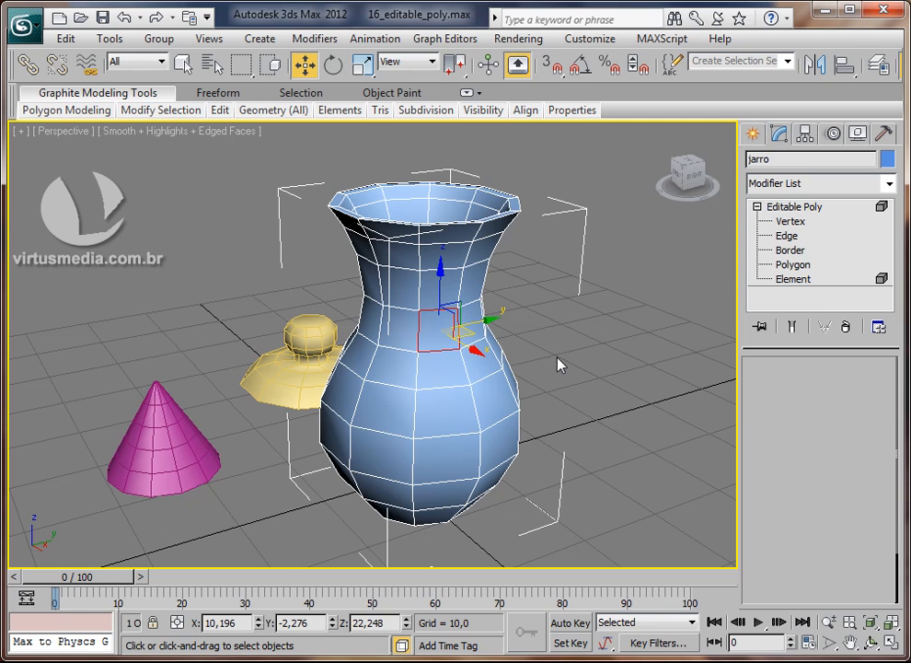
{"action": "left_click", "coordinate": [428, 369]}
{"action": "middle_click_drag", "start_coordinate": [531, 376], "coordinate": [612, 366], "text": "alt"}
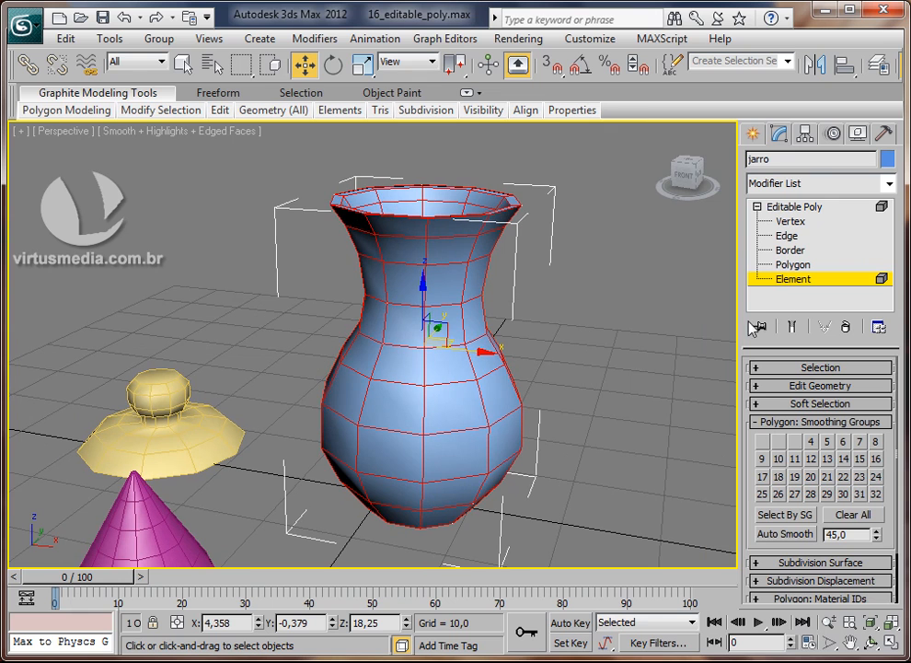
- Return the vase to object level, show its Selection options and activate Vertex selection from there
{"action": "left_click", "coordinate": [801, 208]}
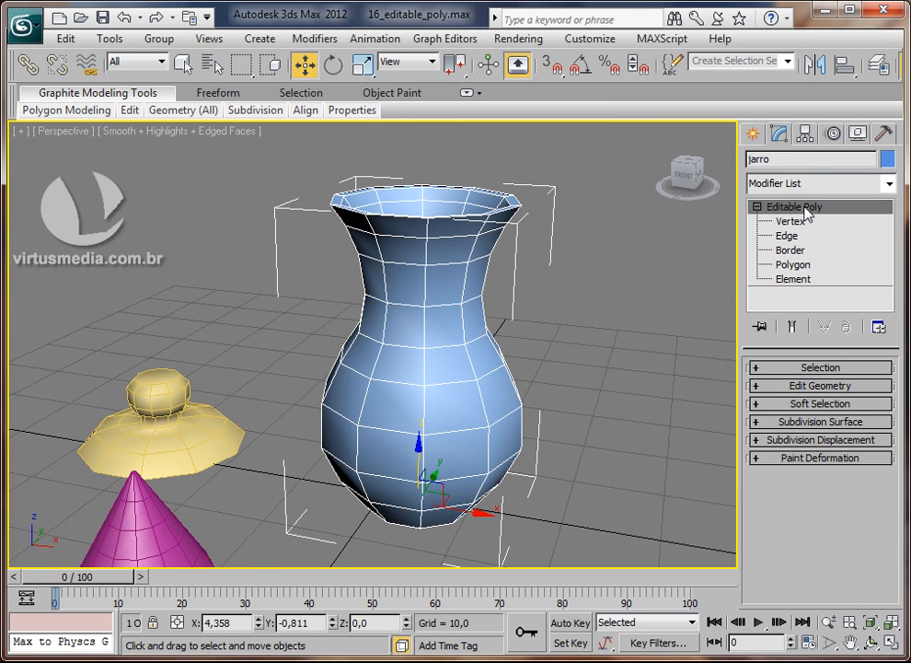
{"action": "left_click", "coordinate": [794, 369]}
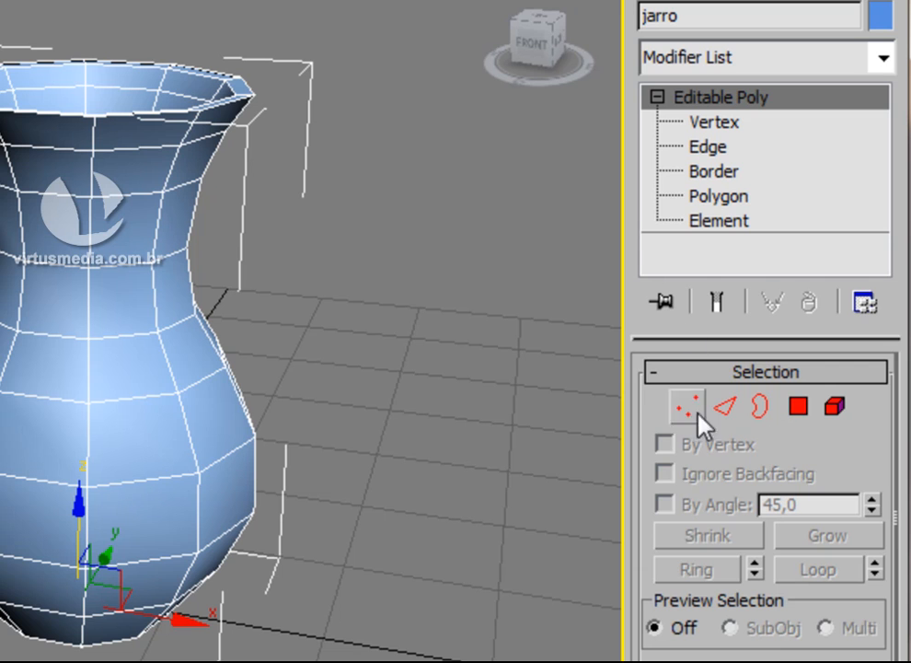
{"action": "left_click", "coordinate": [689, 412]}
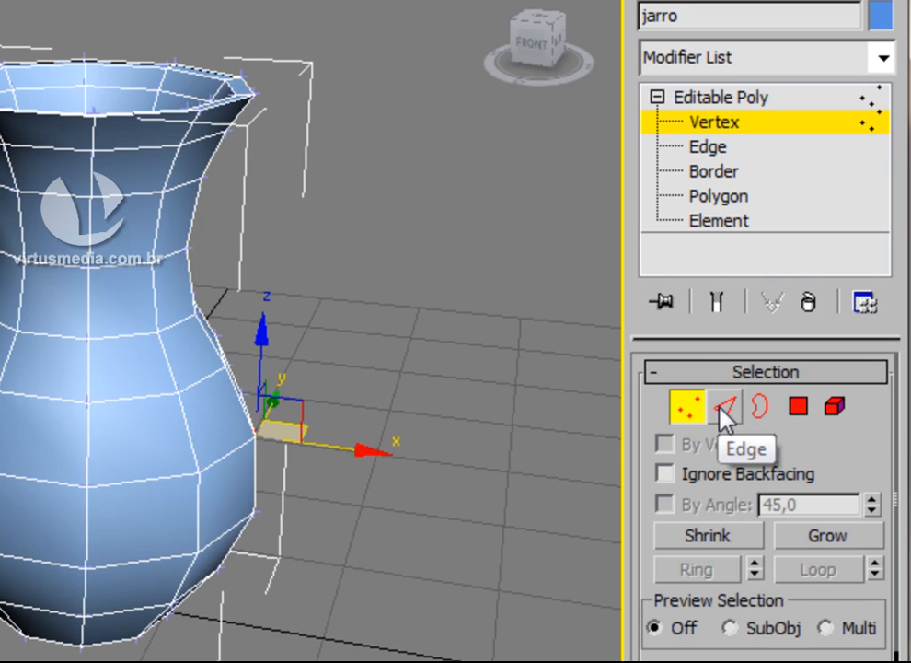
- Switch the vase through the Edge, Border, Polygon and Element selection levels and return to Vertex
{"action": "left_click", "coordinate": [726, 411]}
{"action": "left_click", "coordinate": [762, 411]}
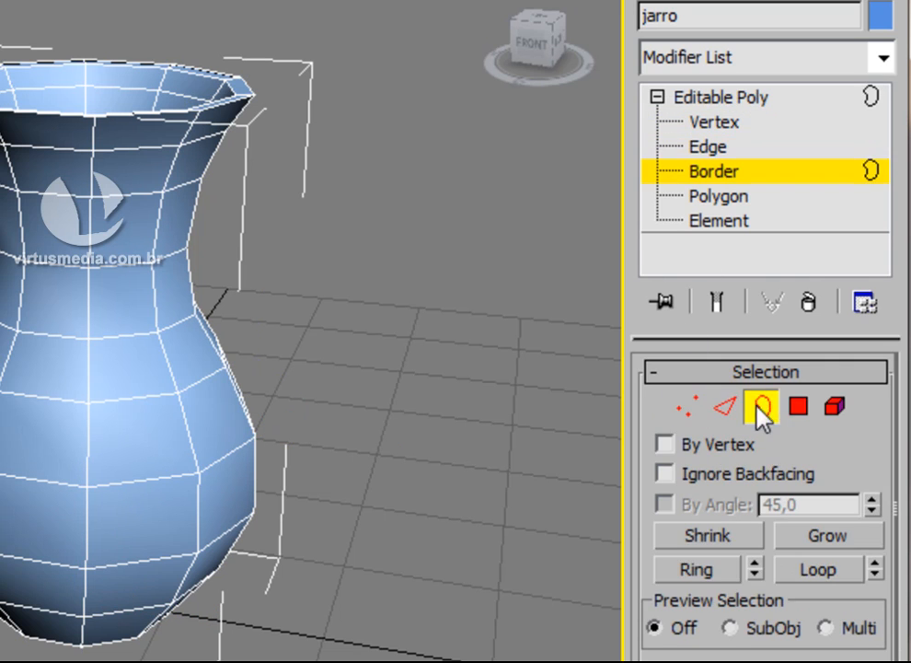
{"action": "left_click", "coordinate": [797, 408]}
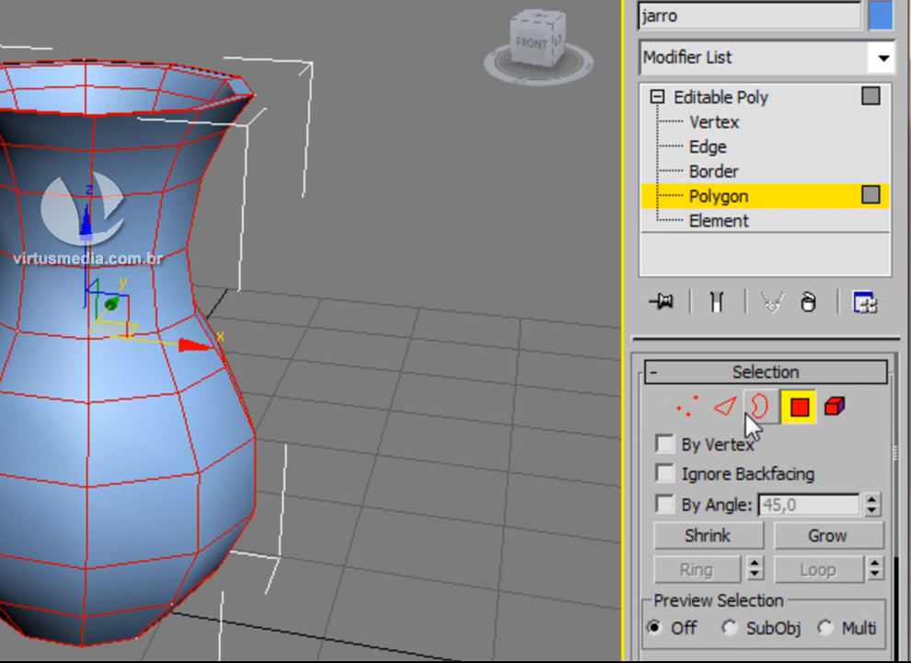
{"action": "left_click", "coordinate": [833, 411]}
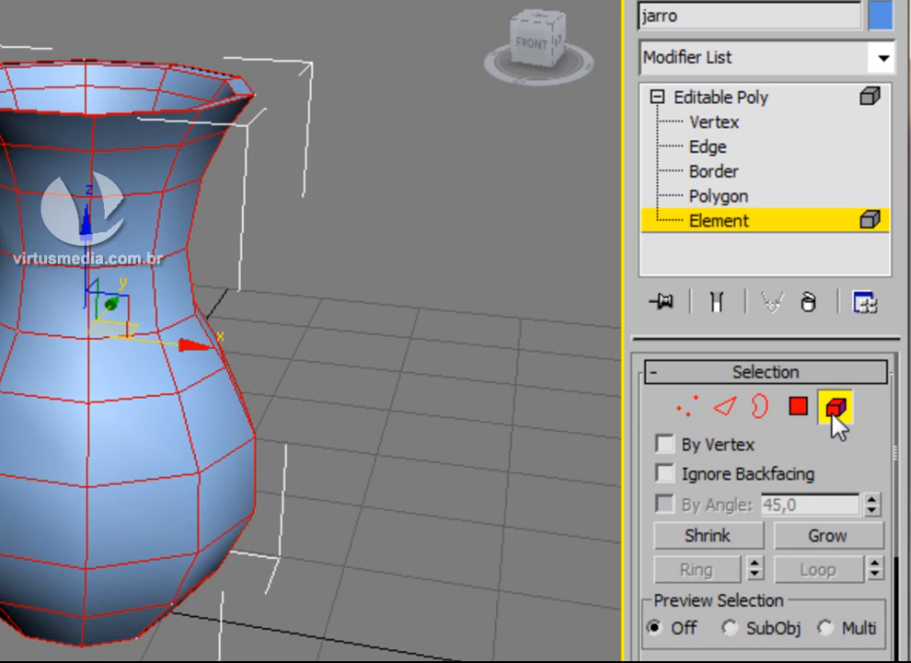
{"action": "left_click", "coordinate": [690, 420]}
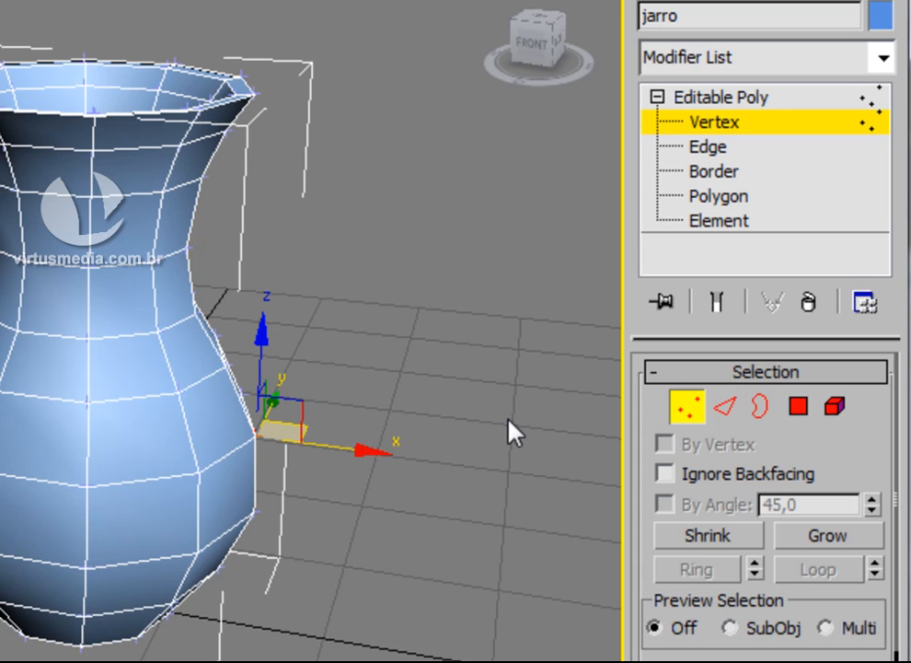
- Cycle through the Edge, Border, Polygon and Element levels again and leave sub-object mode
{"action": "key", "text": "2"}
{"action": "key", "text": "3"}
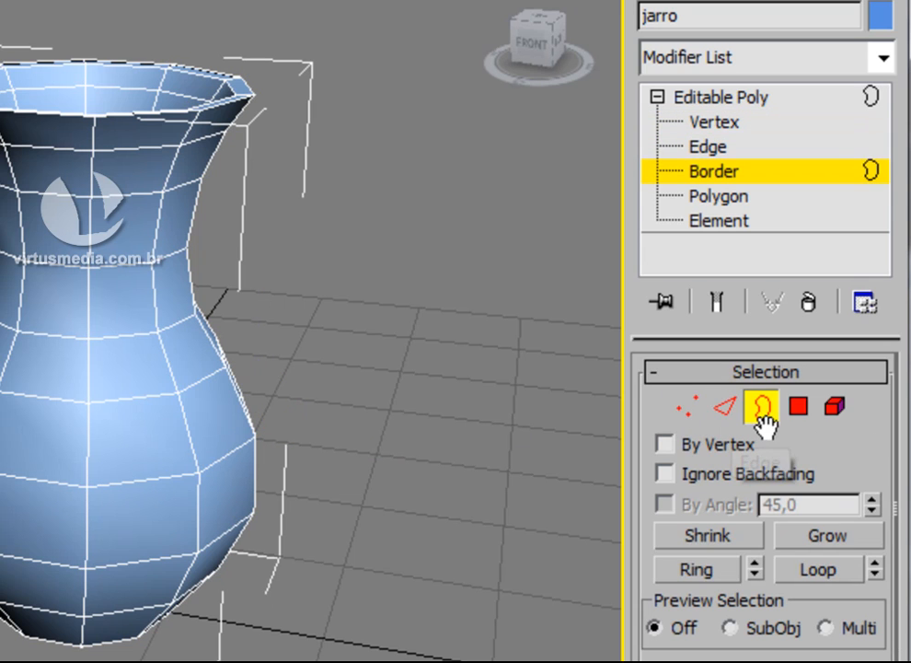
{"action": "key", "text": "4"}
{"action": "key", "text": "5"}
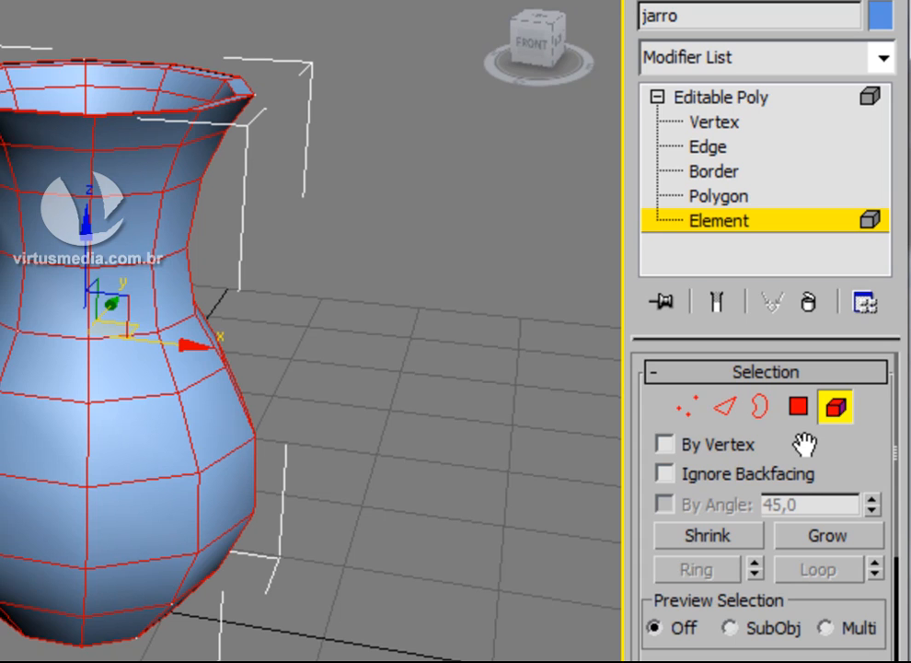
{"action": "key", "text": "5"}
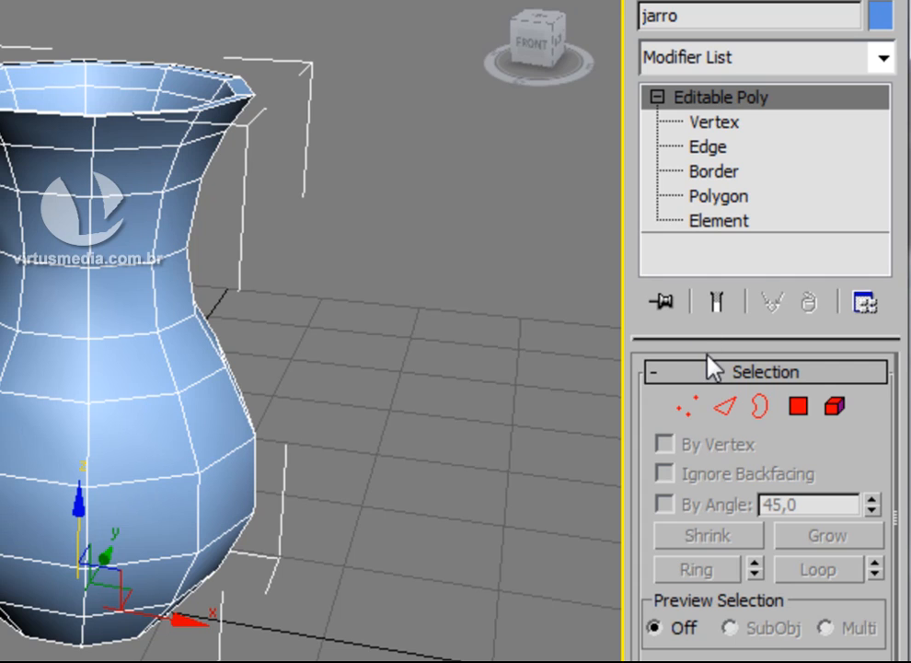
- At the Vertex level, select individual vertices on the vase's belly one at a time, ending with one on its upper front
{"action": "left_click", "coordinate": [688, 407]}
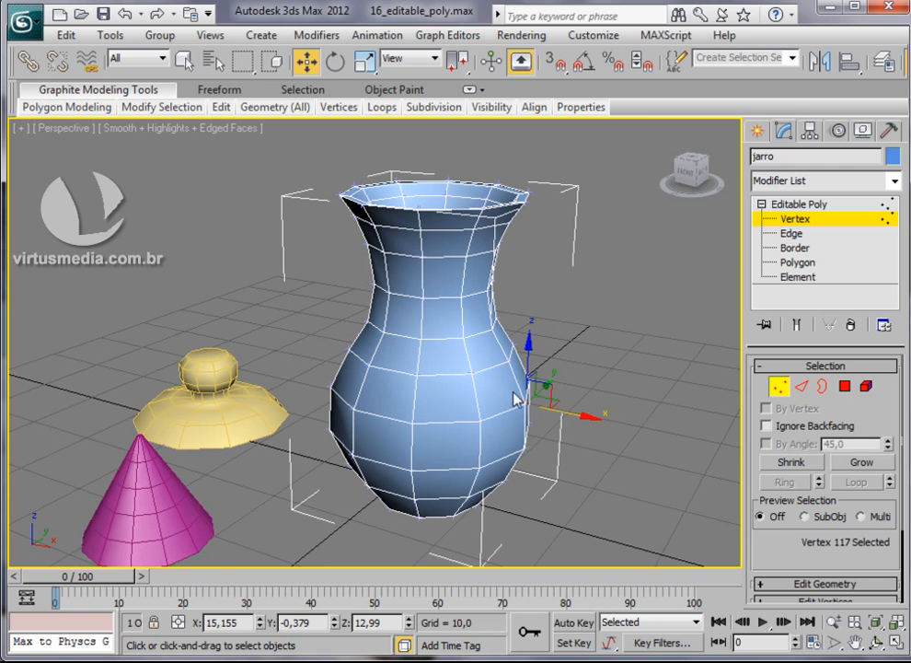
{"action": "left_click", "coordinate": [486, 422]}
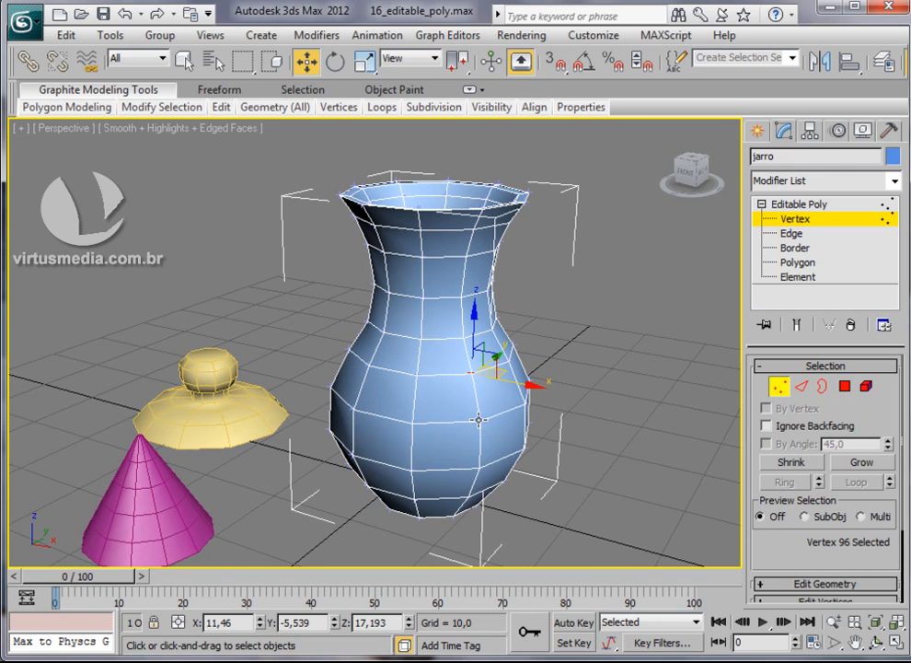
{"action": "left_click", "coordinate": [496, 417]}
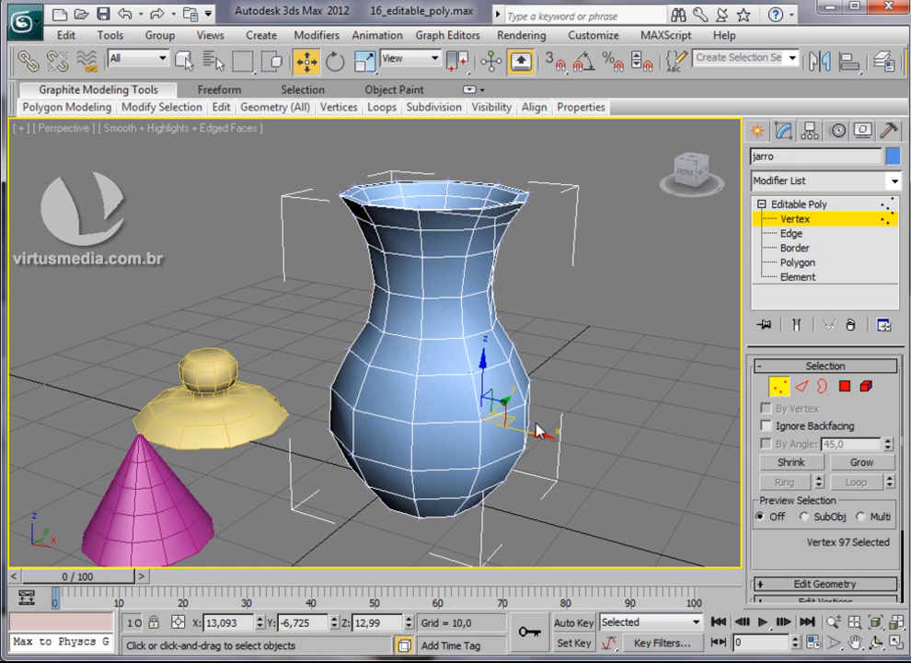
{"action": "left_click", "coordinate": [416, 376]}
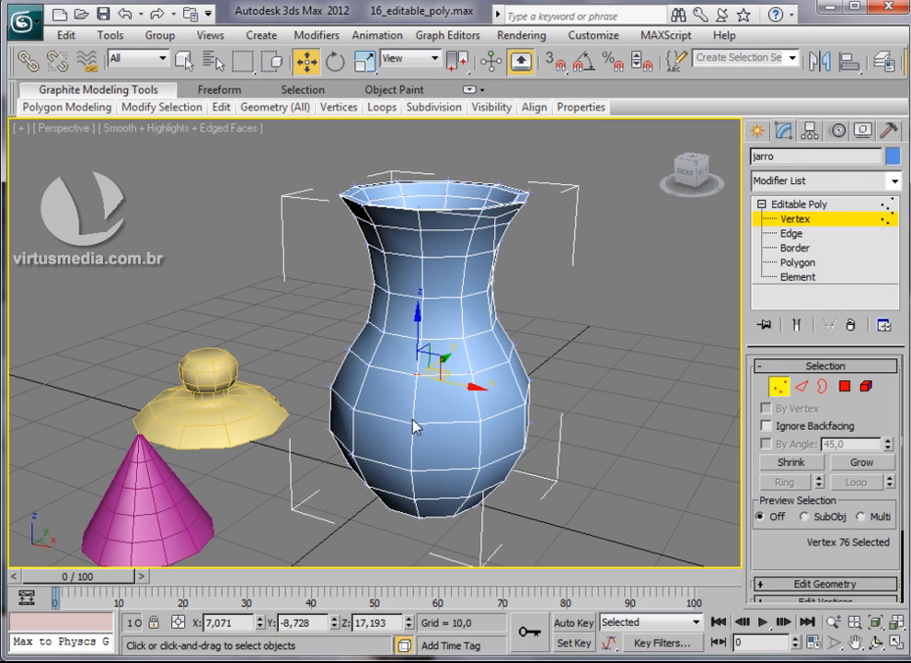
{"action": "left_click", "coordinate": [413, 421]}
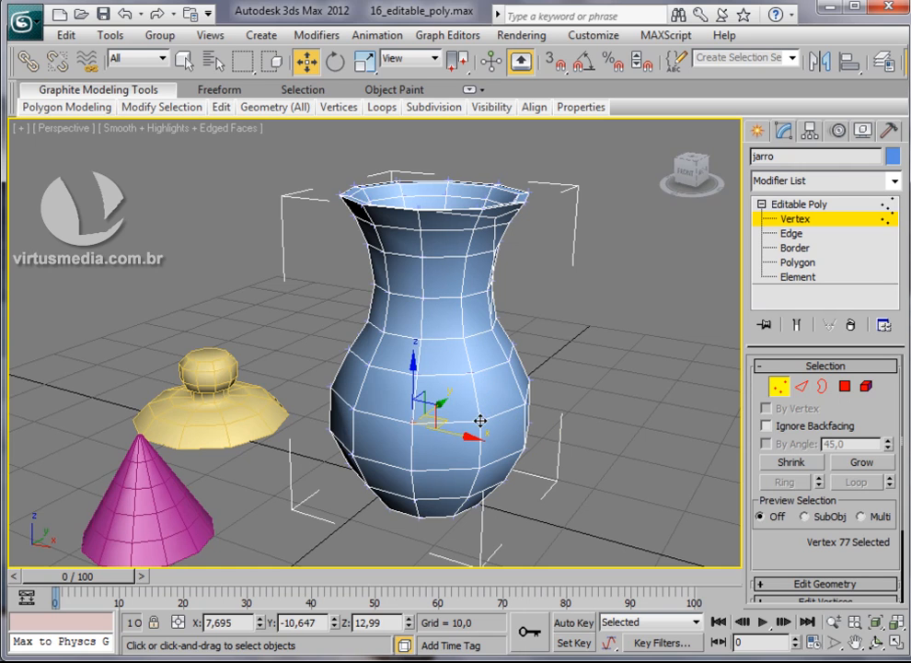
{"action": "left_click", "coordinate": [480, 421]}
{"action": "left_click", "coordinate": [418, 375]}
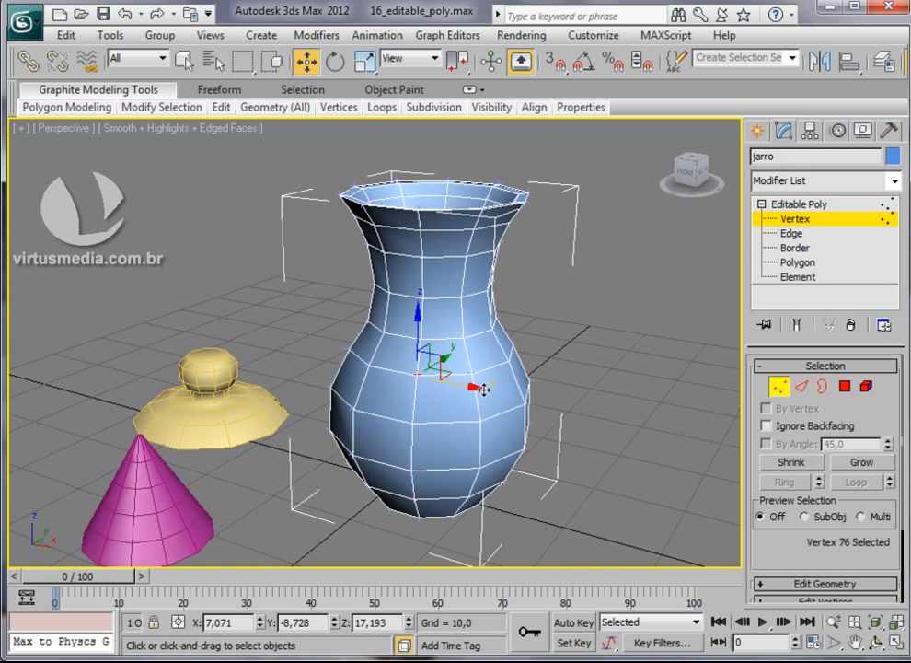
- Add three neighbouring belly vertices to the selection, so the four corners of one front face are selected
{"action": "key", "text": "alt+a"}
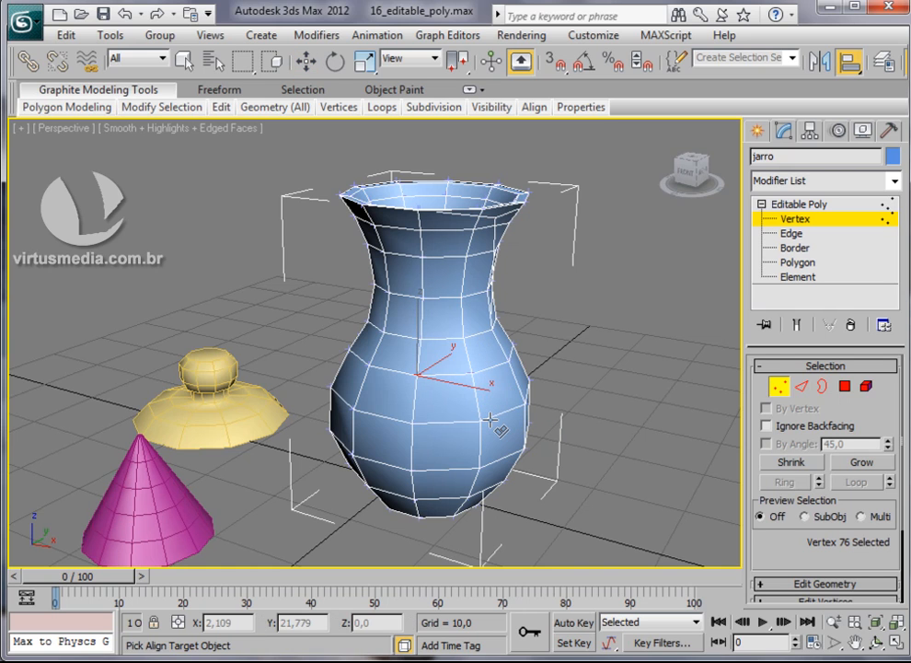
{"action": "right_click", "coordinate": [490, 422]}
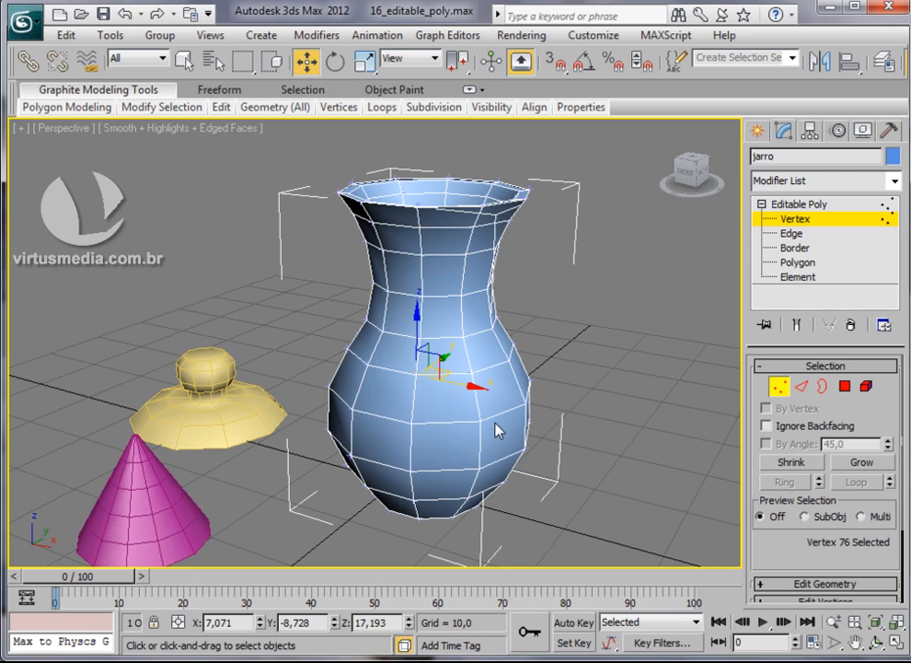
{"action": "left_click", "coordinate": [473, 369], "text": "ctrl"}
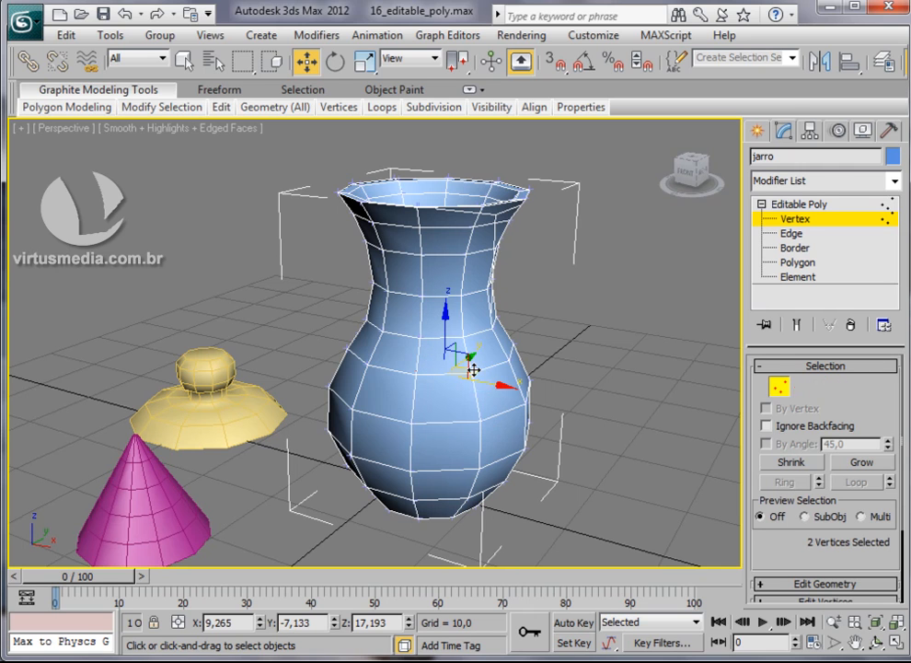
{"action": "left_click", "coordinate": [486, 428], "text": "ctrl"}
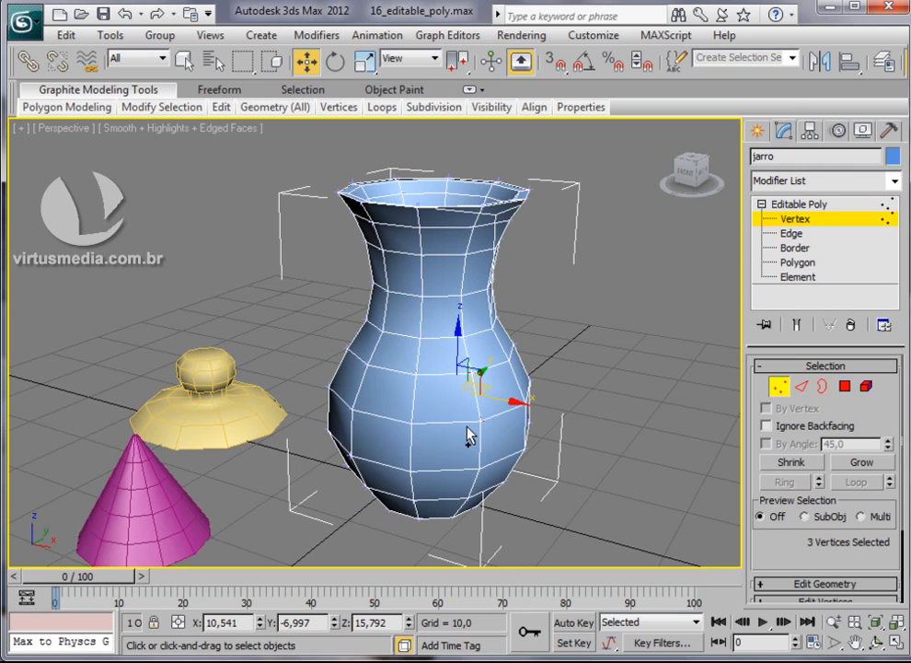
{"action": "left_click", "coordinate": [414, 424], "text": "ctrl"}
- Move the four selected vertices outward from the vase's body so that side of the belly bulges
{"action": "middle_click_drag", "start_coordinate": [515, 463], "coordinate": [588, 462], "text": "alt"}
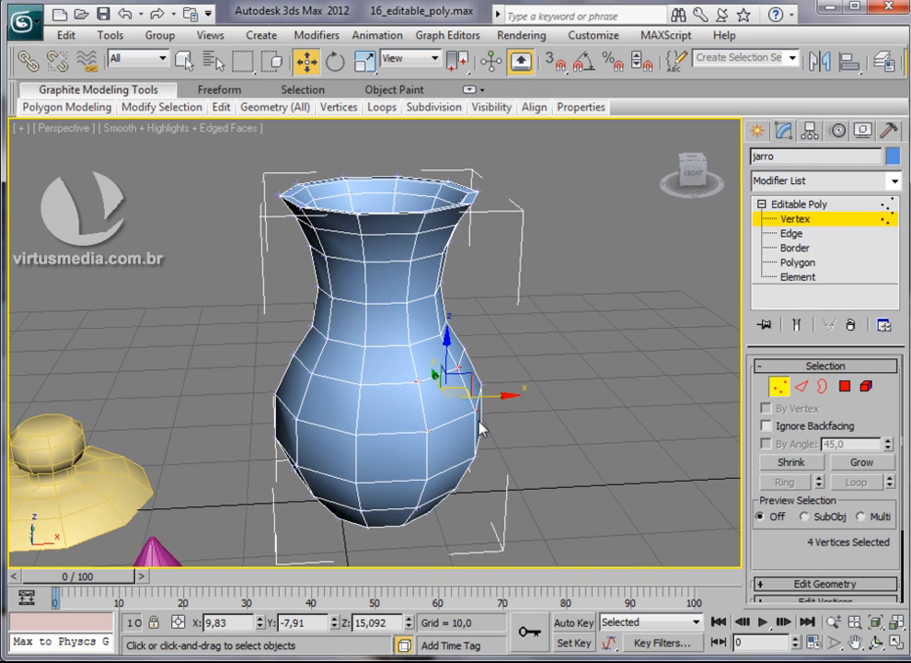
{"action": "middle_click_drag", "start_coordinate": [501, 452], "coordinate": [501, 467], "text": "alt"}
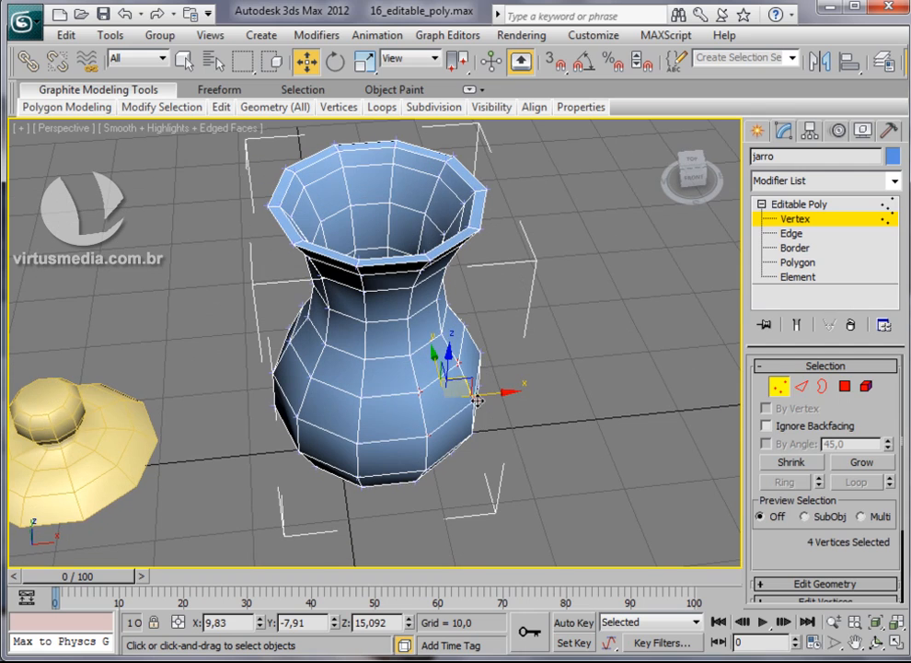
{"action": "left_click_drag", "start_coordinate": [457, 378], "coordinate": [492, 405]}
{"action": "middle_click_drag", "start_coordinate": [563, 445], "coordinate": [494, 428], "text": "alt"}
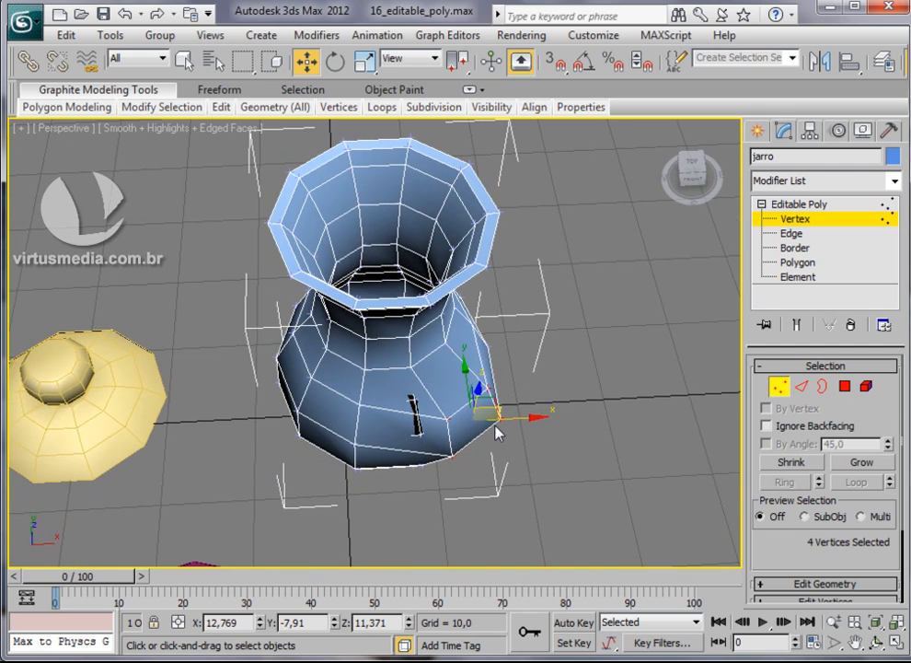
{"action": "left_click_drag", "start_coordinate": [483, 404], "coordinate": [491, 419]}
{"action": "middle_click_drag", "start_coordinate": [541, 472], "coordinate": [464, 393], "text": "alt"}
{"action": "left_click_drag", "start_coordinate": [465, 393], "coordinate": [466, 359]}
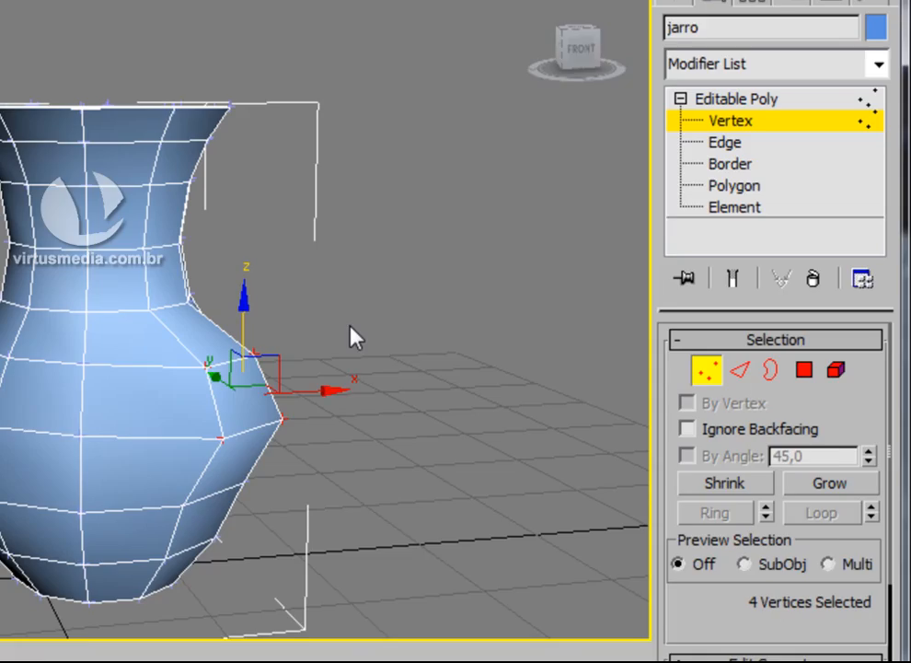
- Clear the selection, region-select the vertices across the bulging side of the belly and examine which ones are included around the back
{"action": "left_click", "coordinate": [324, 358]}
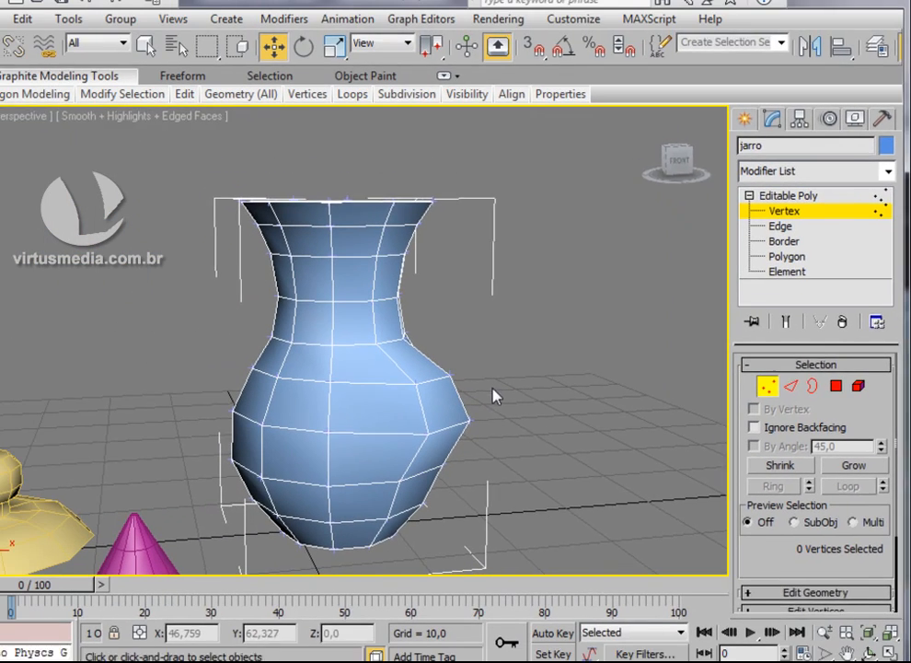
{"action": "left_click_drag", "start_coordinate": [370, 294], "coordinate": [327, 354]}
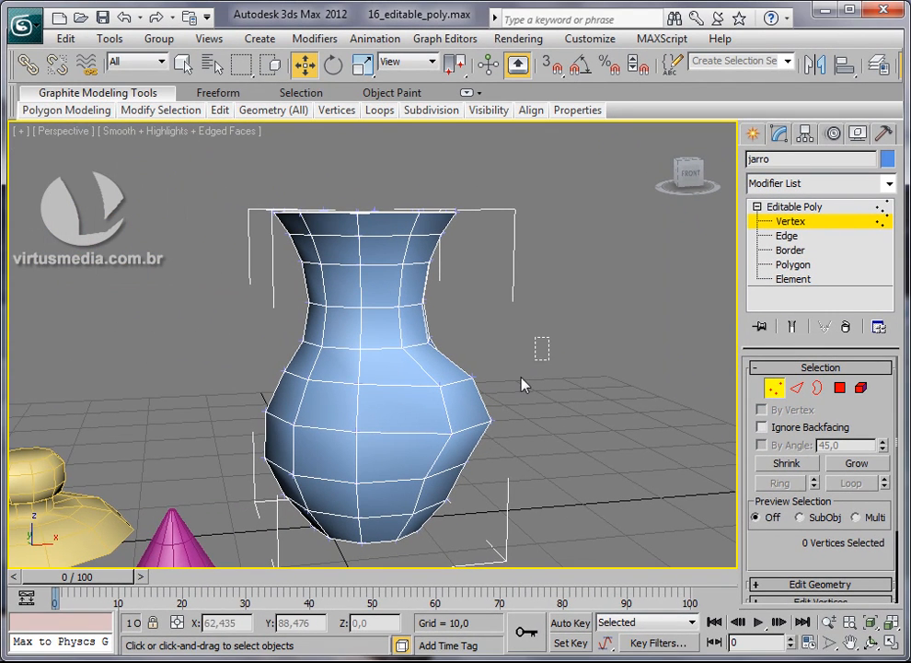
{"action": "left_click_drag", "start_coordinate": [522, 385], "coordinate": [333, 460]}
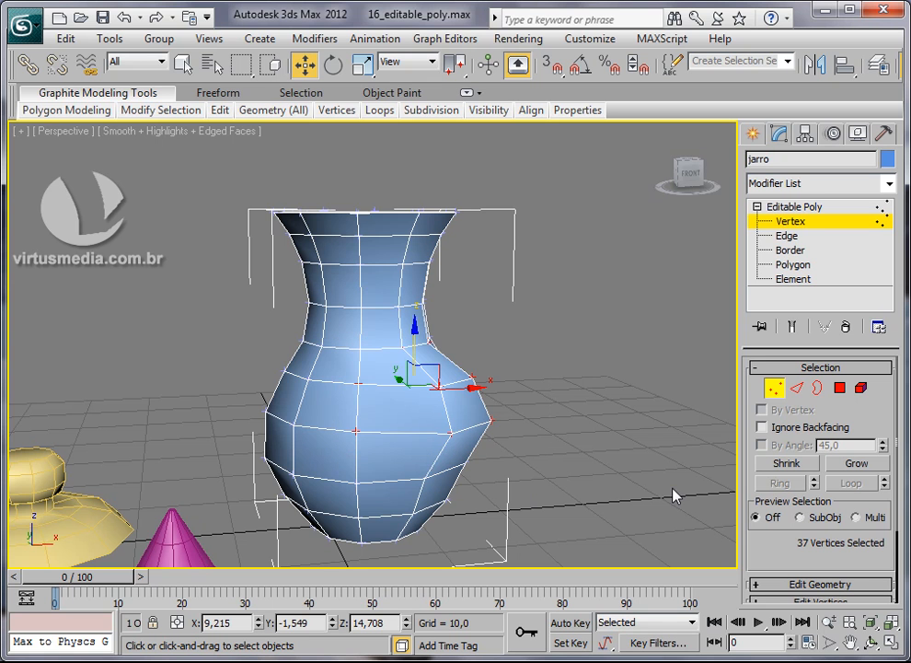
{"action": "middle_click_drag", "start_coordinate": [589, 440], "coordinate": [470, 380], "text": "alt"}
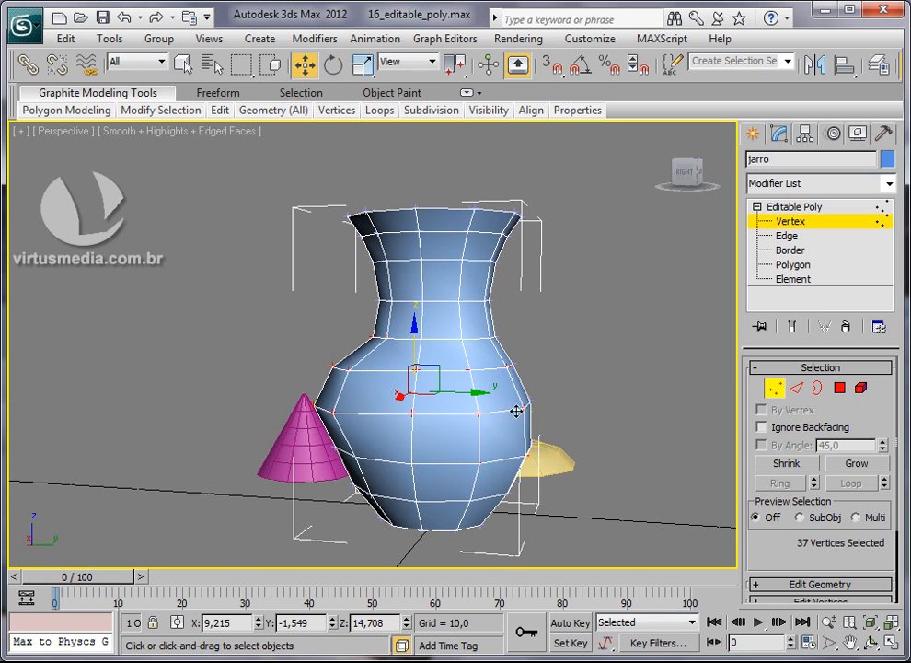
{"action": "middle_click_drag", "start_coordinate": [551, 401], "coordinate": [486, 408], "text": "alt"}
- Undo the region selection and the vertex moves, back to the original vase shape with four vertices selected
{"action": "key", "text": "ctrl+z"}
{"action": "key", "text": "ctrl+z"}
{"action": "key", "text": "ctrl+z"}
{"action": "key", "text": "ctrl+z"}
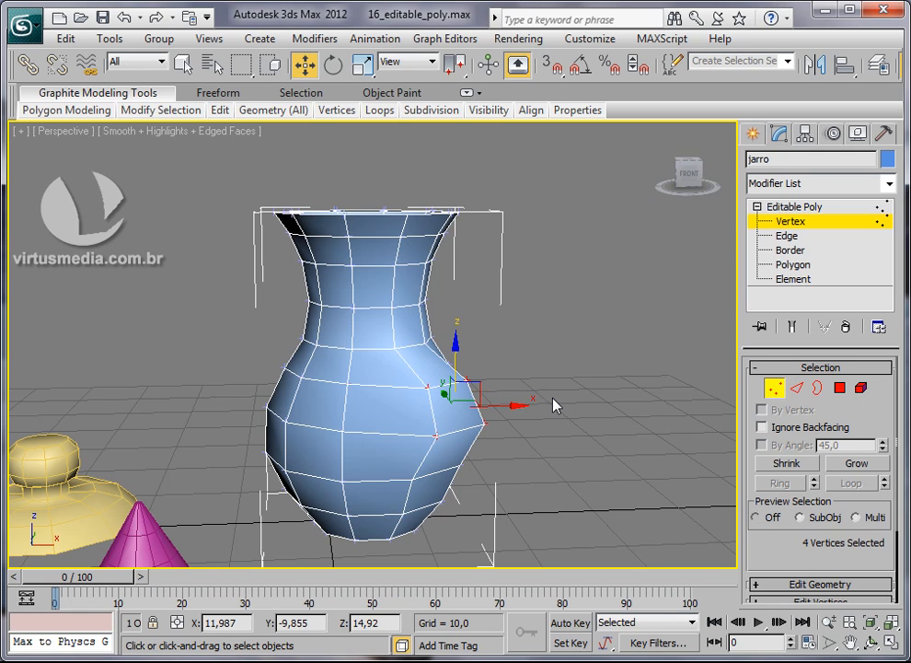
{"action": "key", "text": "ctrl+z"}
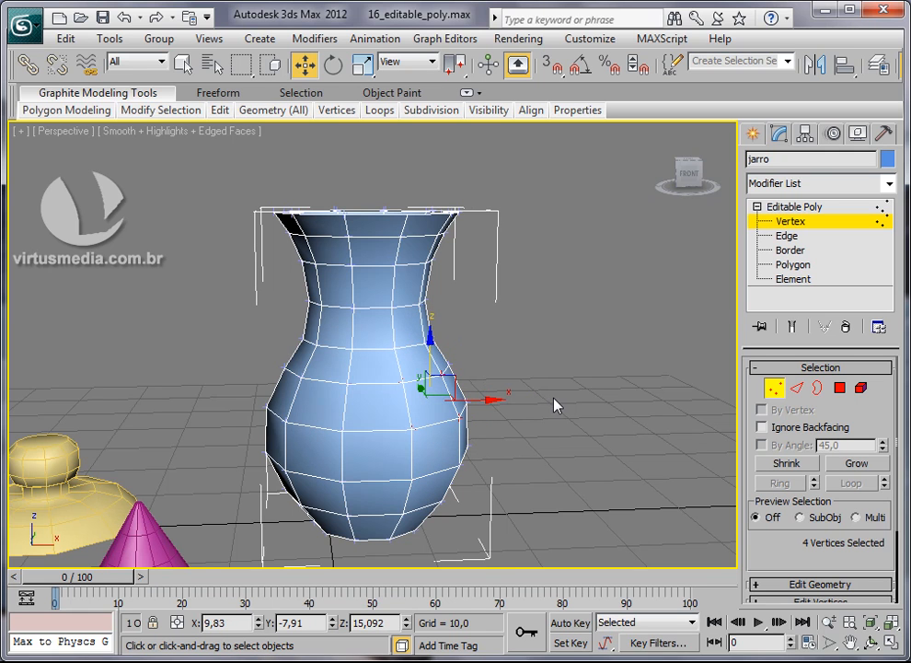
- Enable Ignore Backfacing, region-select the vertices on one side of the belly and examine the selection from other angles
{"action": "left_click", "coordinate": [761, 427]}
{"action": "left_click", "coordinate": [565, 387]}
{"action": "left_click_drag", "start_coordinate": [526, 340], "coordinate": [401, 436]}
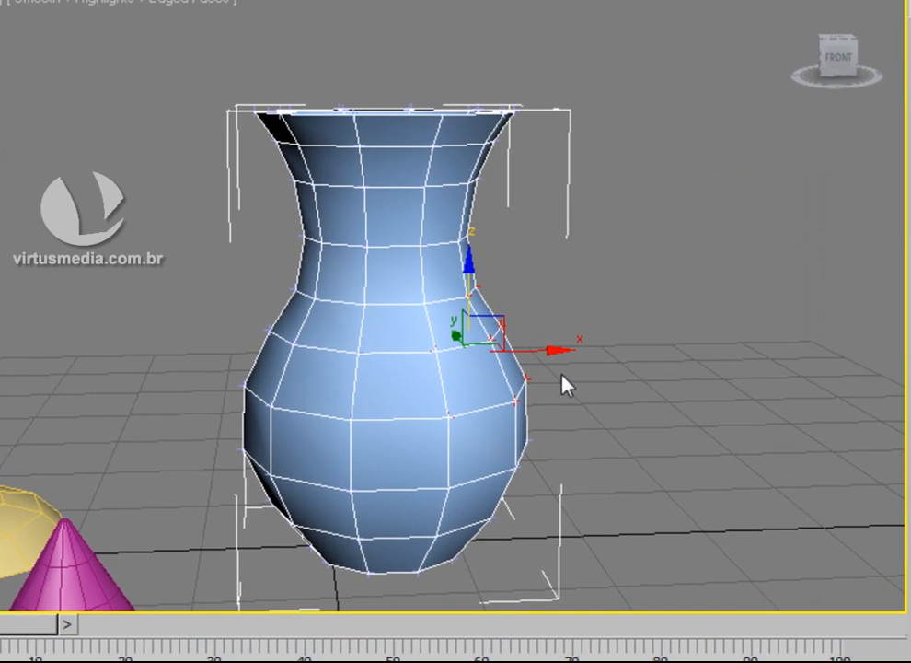
{"action": "middle_click_drag", "start_coordinate": [610, 378], "coordinate": [605, 331], "text": "alt"}
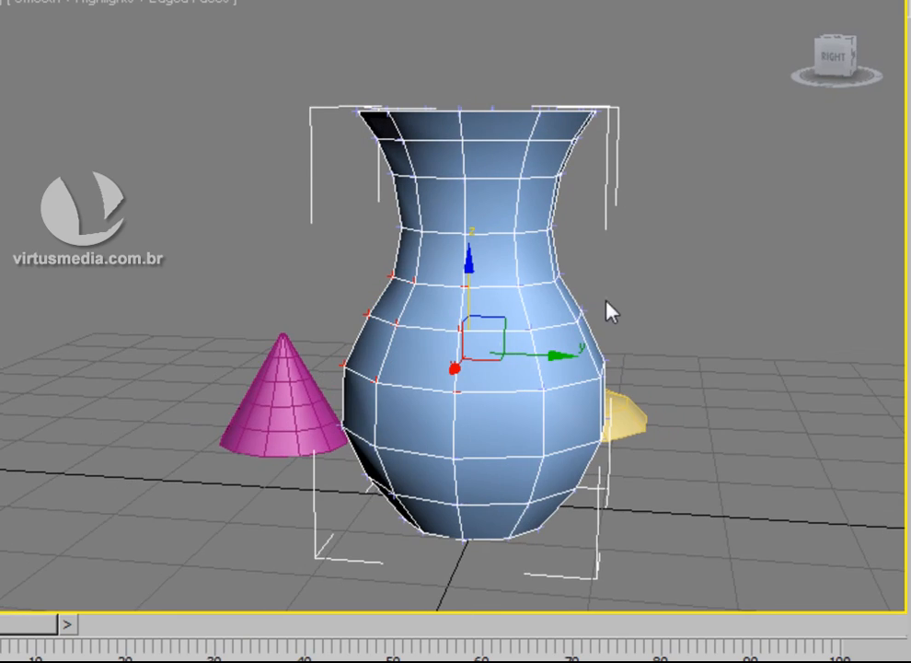
{"action": "middle_click_drag", "start_coordinate": [565, 372], "coordinate": [738, 369], "text": "alt"}
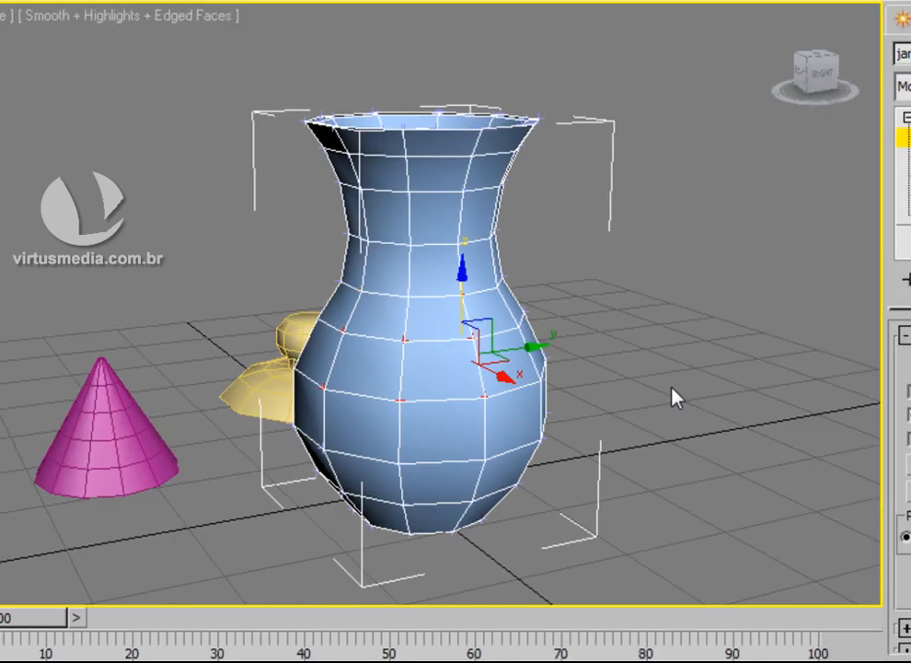
{"action": "middle_click_drag", "start_coordinate": [634, 396], "coordinate": [640, 398], "text": "alt"}
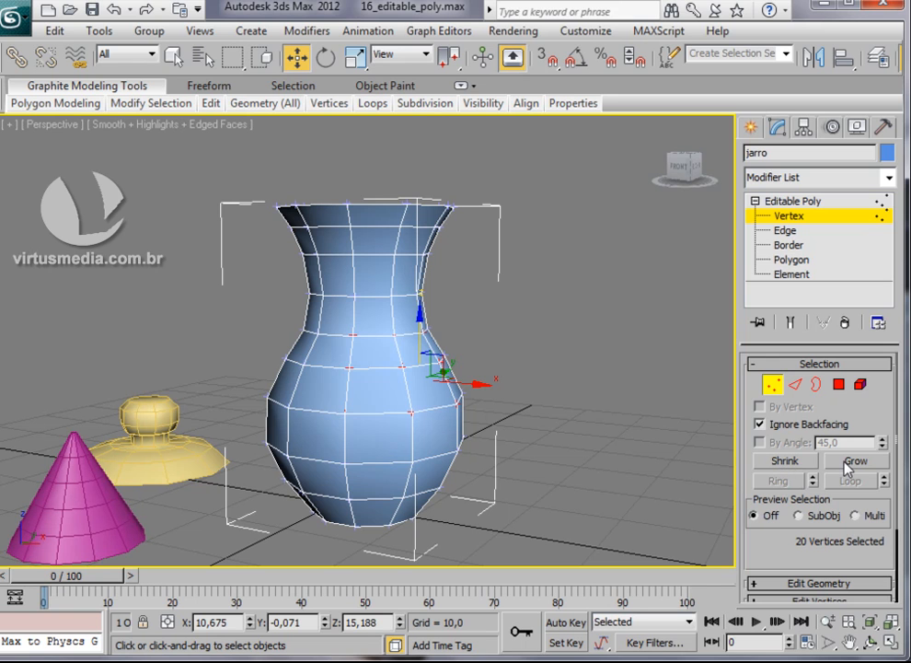
- Select a single vertex on the vase's upper belly and grow the selection once to its neighbouring vertices
{"action": "left_click", "coordinate": [361, 400]}
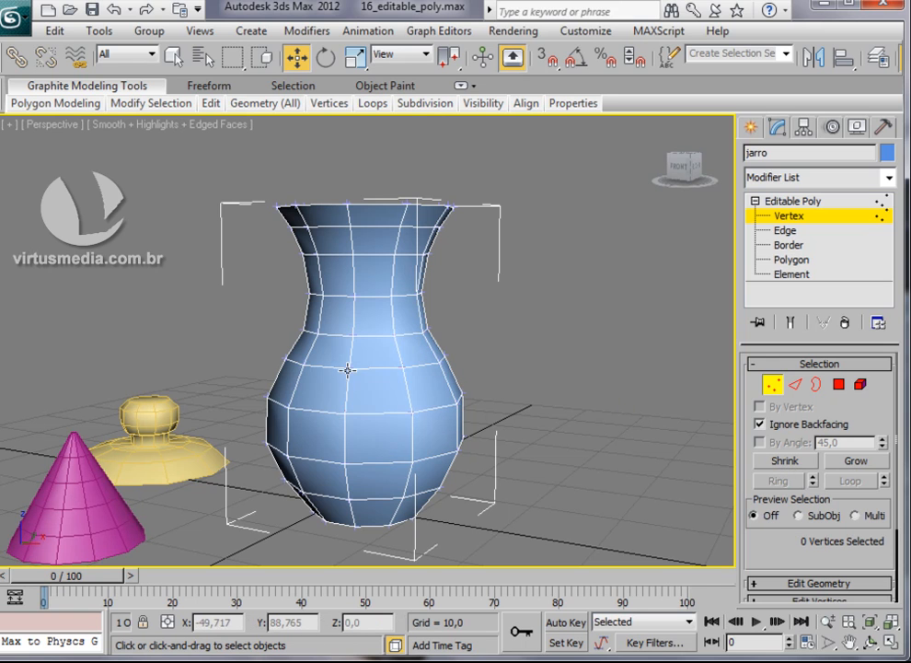
{"action": "left_click", "coordinate": [349, 367]}
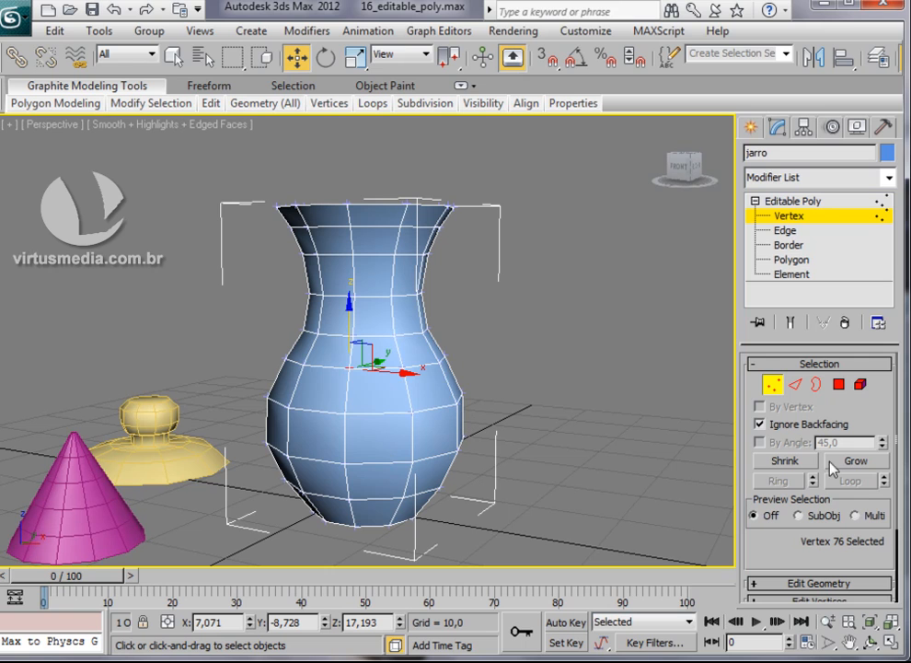
{"action": "left_click", "coordinate": [854, 463]}
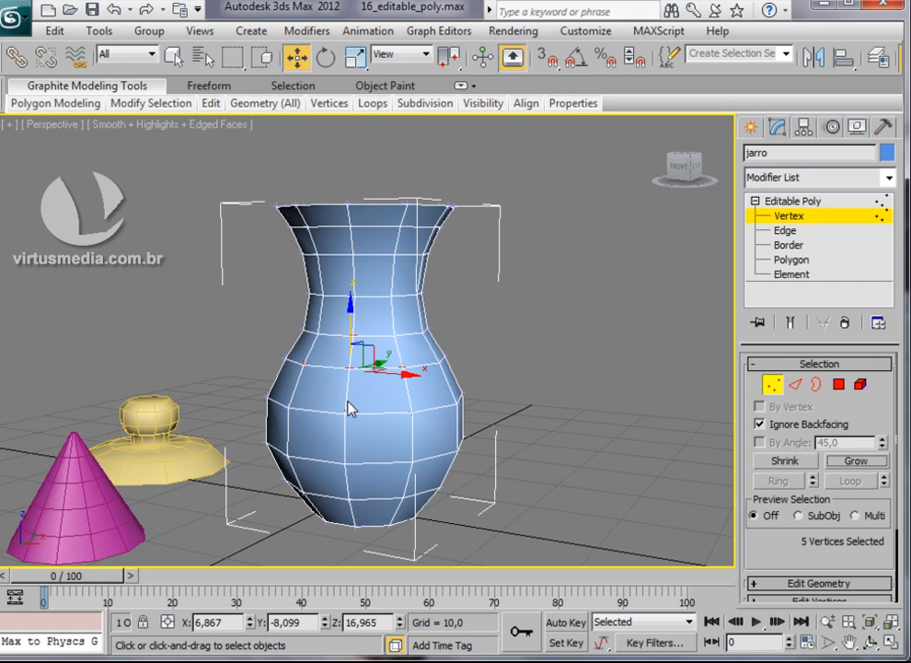
{"action": "key", "text": "alt+z"}
{"action": "left_click_drag", "start_coordinate": [360, 368], "coordinate": [370, 341]}
{"action": "key", "text": "w"}
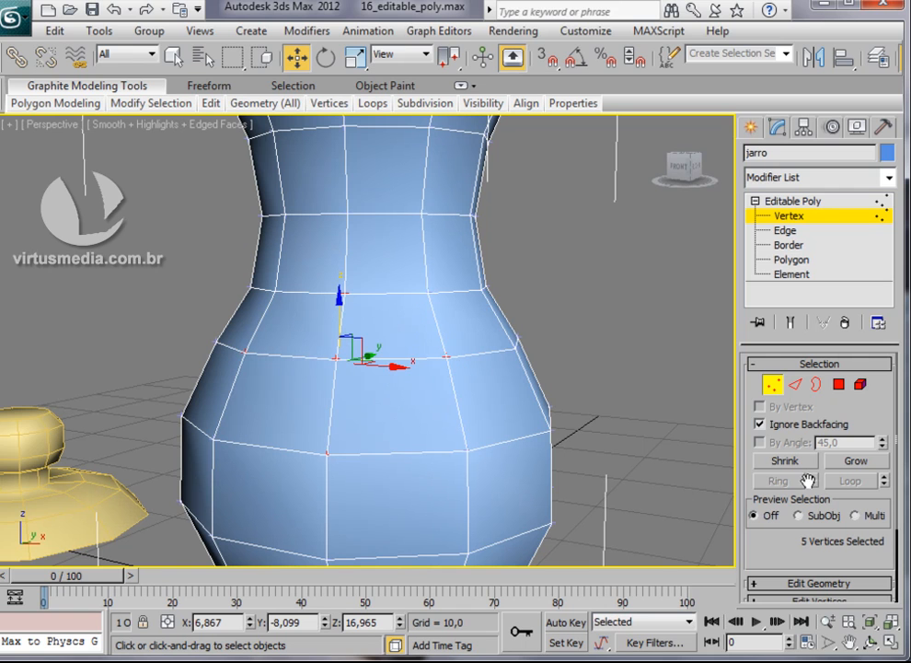
- Grow and shrink vertex selections around the vase's shoulder, finishing with a single vertex selected on the upper belly
{"action": "left_click", "coordinate": [852, 461]}
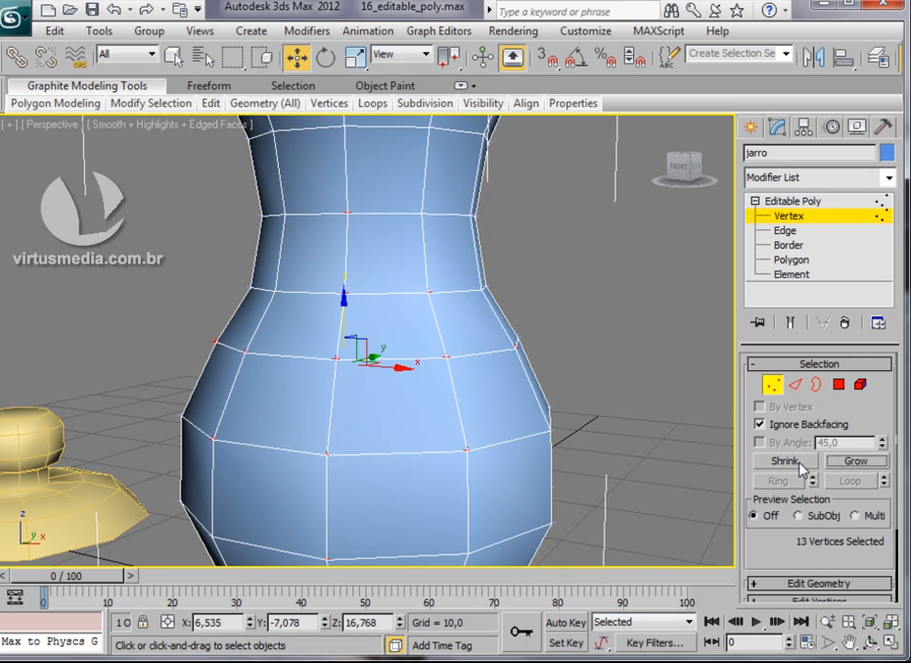
{"action": "left_click_drag", "start_coordinate": [583, 239], "coordinate": [315, 402]}
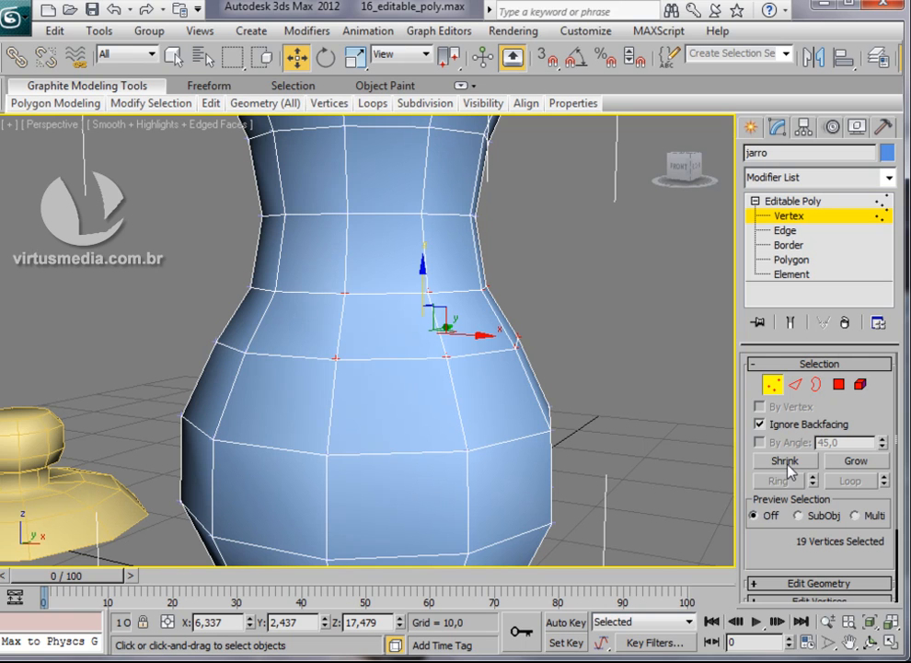
{"action": "left_click", "coordinate": [774, 462]}
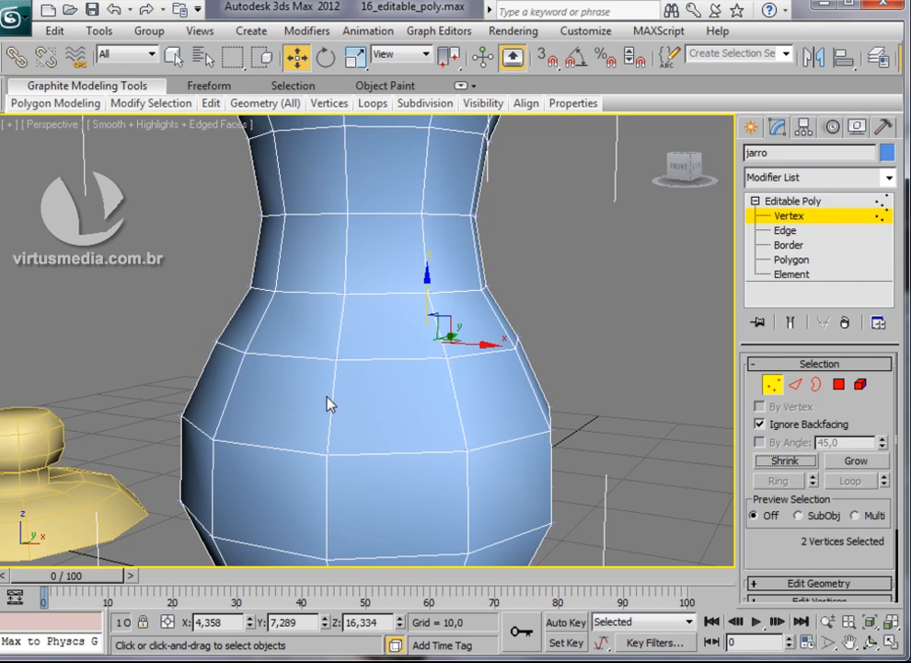
{"action": "middle_click_drag", "start_coordinate": [553, 402], "coordinate": [423, 401], "text": "alt"}
{"action": "left_click", "coordinate": [364, 358]}
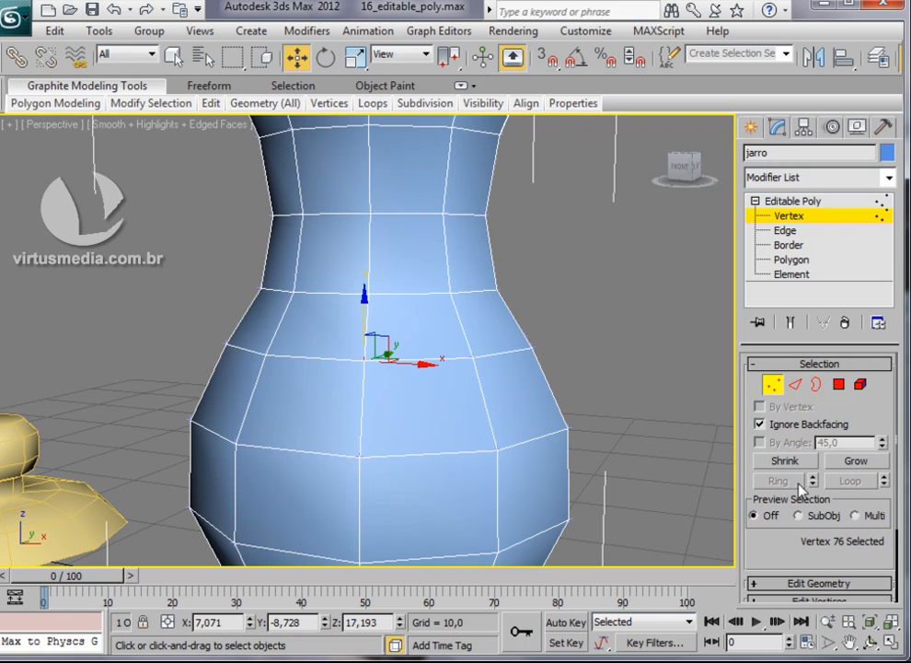
- Switch to the Edge level and select two adjacent horizontal edges on the upper belly plus the two directly above them
{"action": "left_click", "coordinate": [785, 234]}
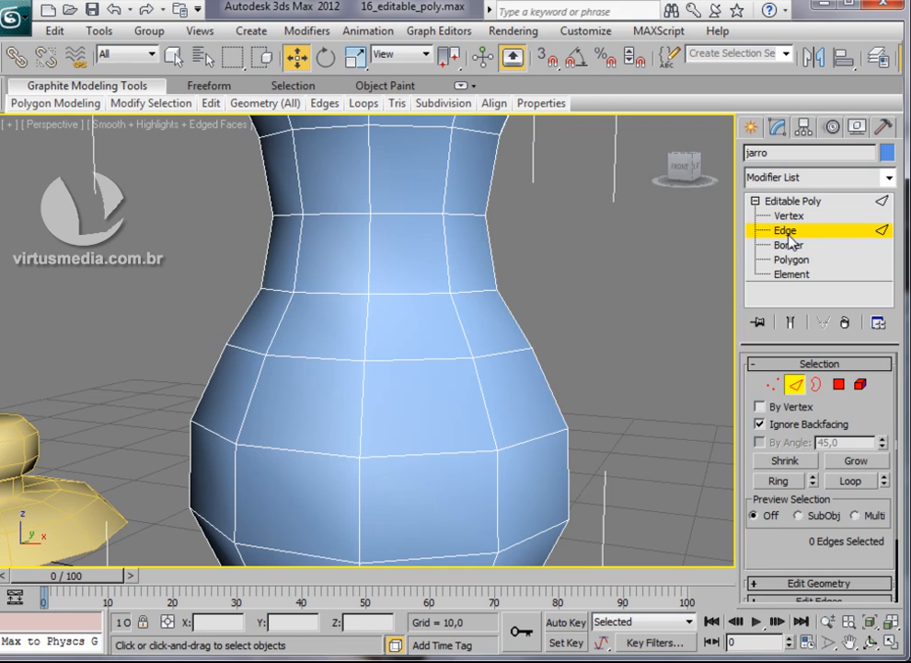
{"action": "left_click", "coordinate": [425, 358]}
{"action": "middle_click_drag", "start_coordinate": [553, 371], "coordinate": [509, 385], "text": "alt"}
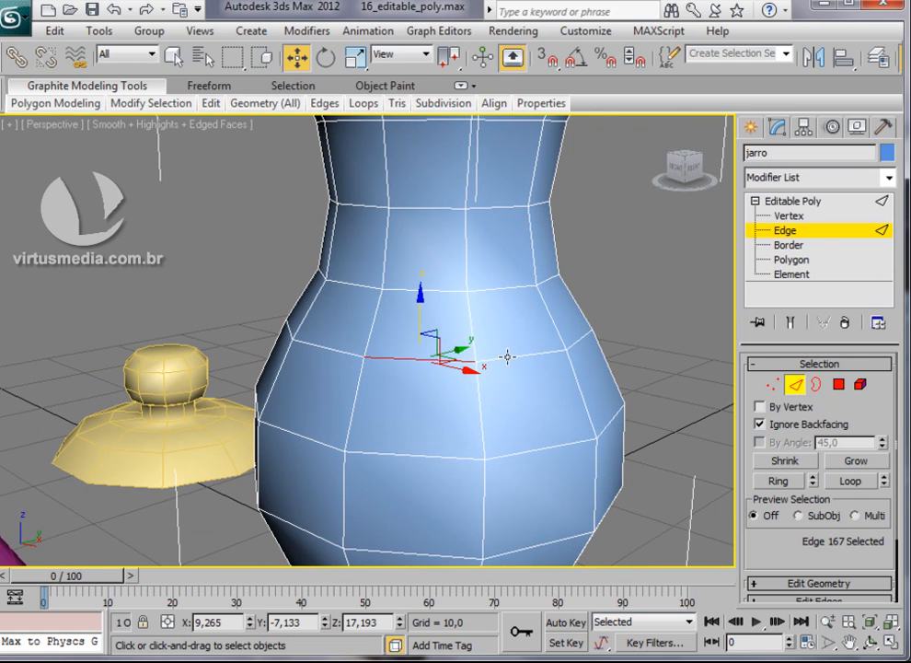
{"action": "left_click", "coordinate": [506, 357], "text": "ctrl"}
{"action": "left_click", "coordinate": [503, 288], "text": "ctrl"}
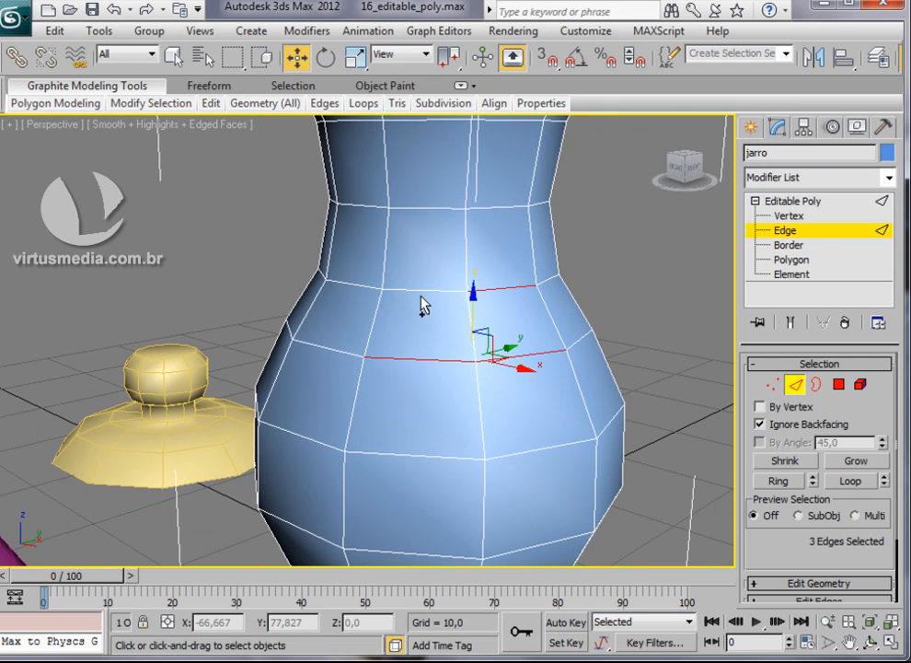
{"action": "left_click", "coordinate": [416, 288], "text": "ctrl"}
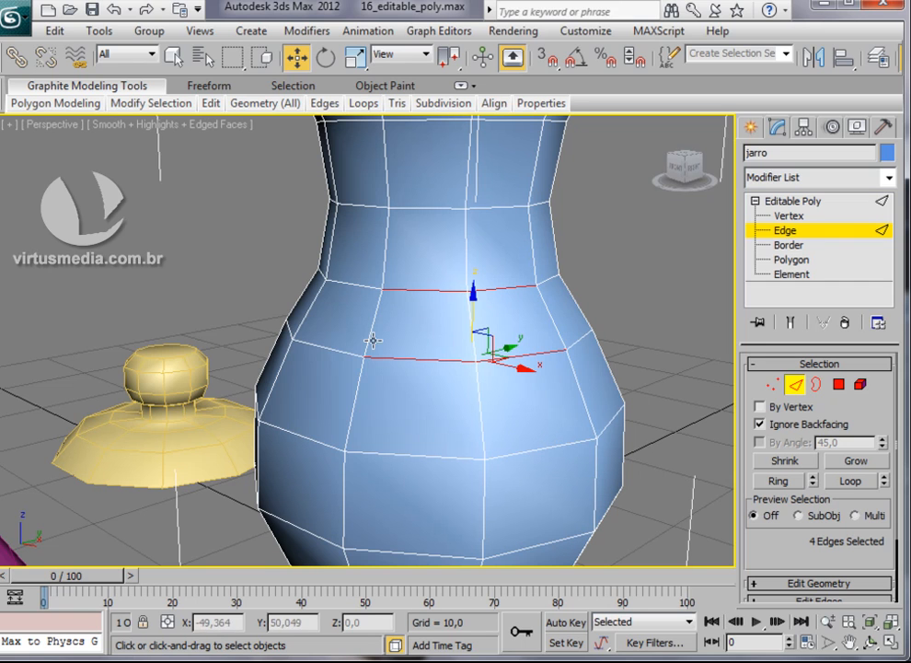
- Use By Vertex to select the edges meeting at one upper-belly vertex and at its neighbour, and disable the option again
{"action": "left_click", "coordinate": [318, 342]}
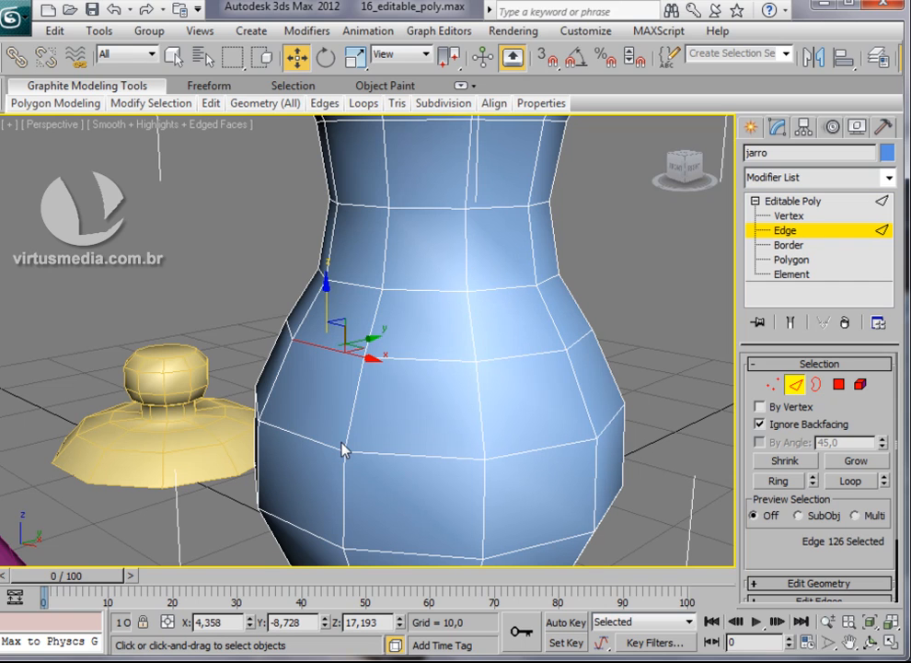
{"action": "left_click", "coordinate": [760, 408]}
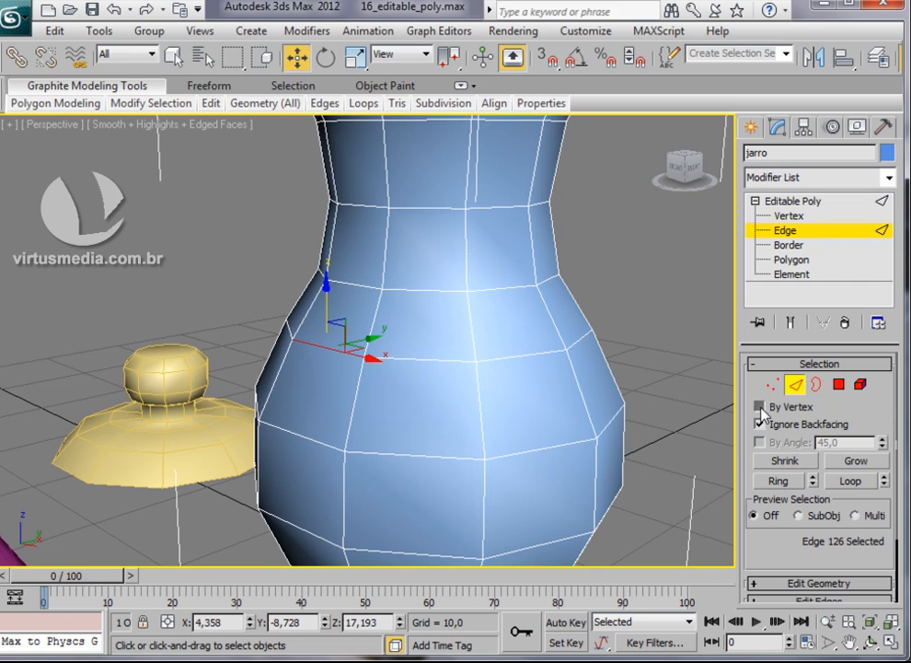
{"action": "left_click", "coordinate": [476, 359]}
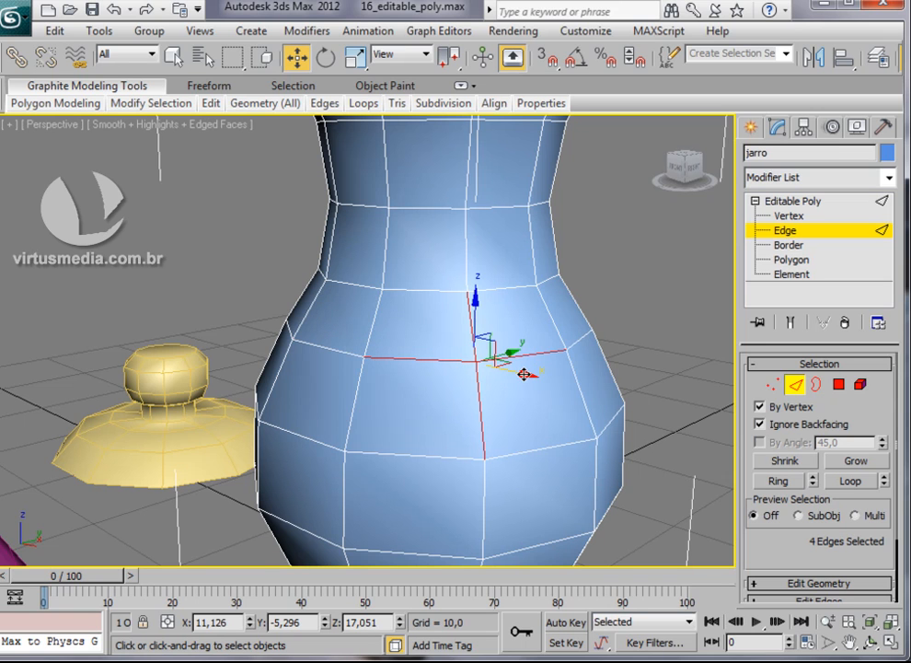
{"action": "left_click", "coordinate": [566, 351]}
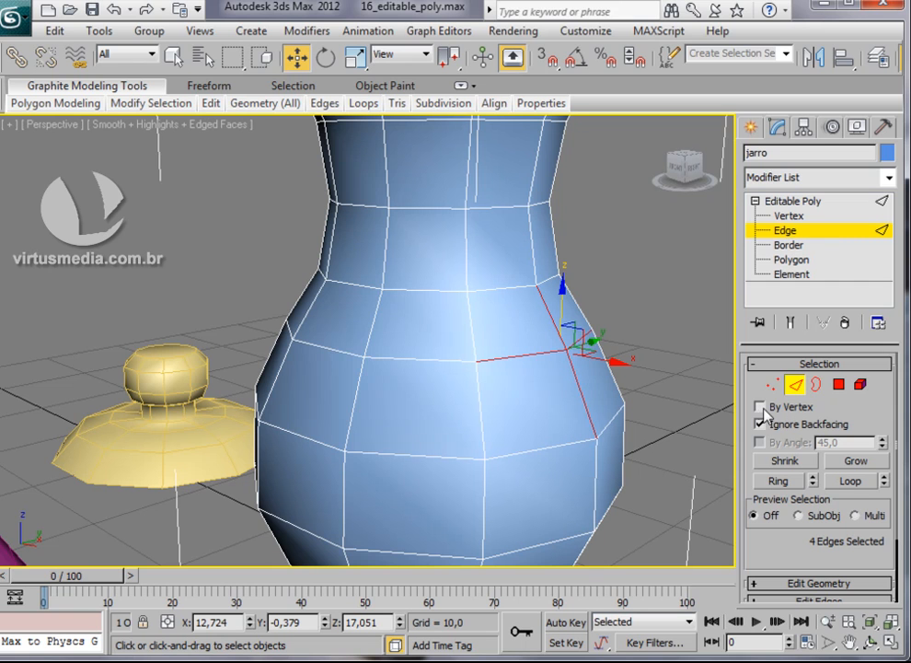
- Select one horizontal edge on the upper belly, grow the selection twice and shrink it back twice
{"action": "left_click", "coordinate": [457, 359]}
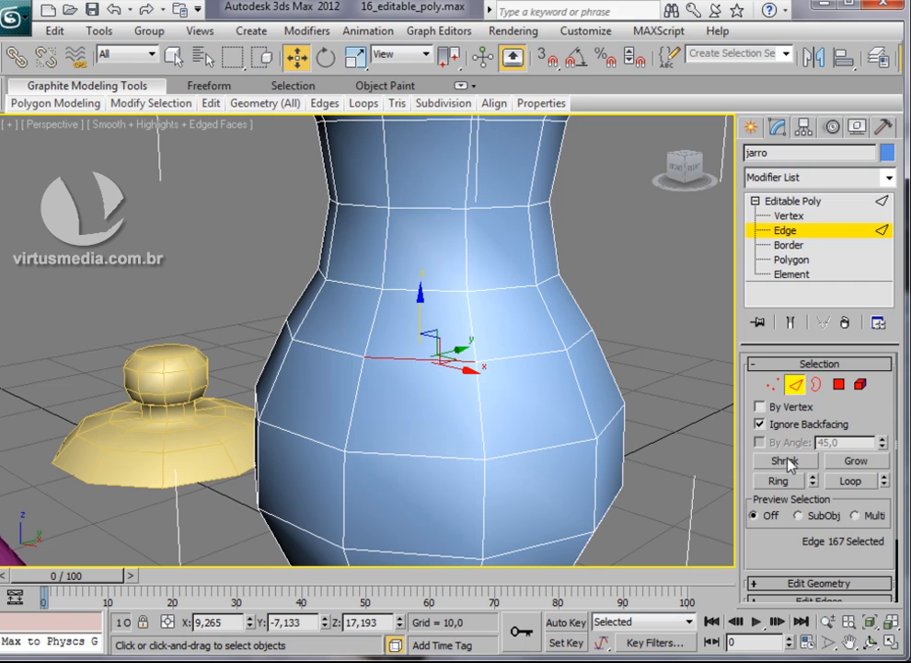
{"action": "left_click", "coordinate": [855, 462]}
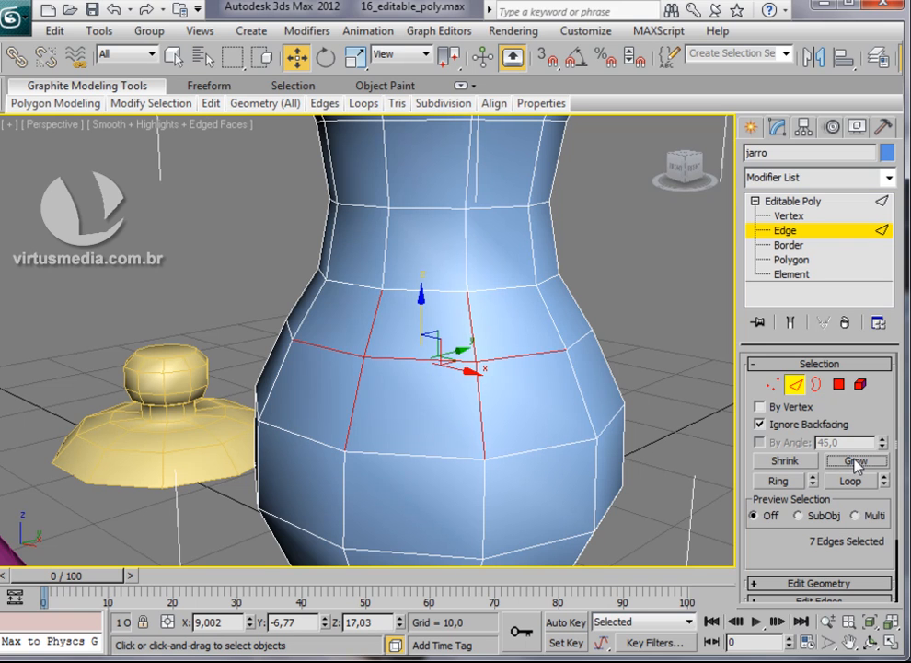
{"action": "left_click", "coordinate": [855, 462]}
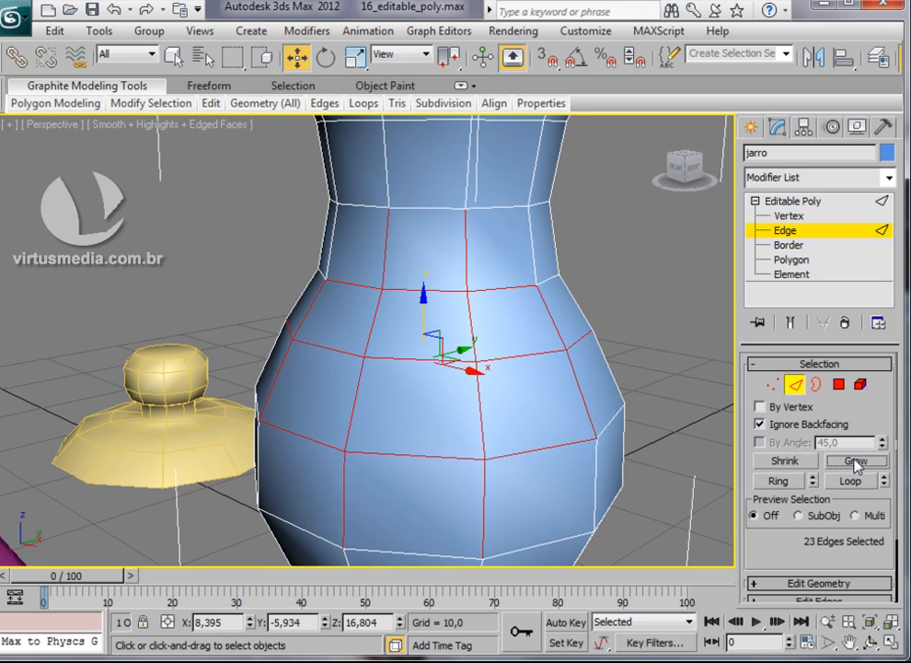
{"action": "left_click", "coordinate": [784, 463]}
{"action": "left_click", "coordinate": [784, 463]}
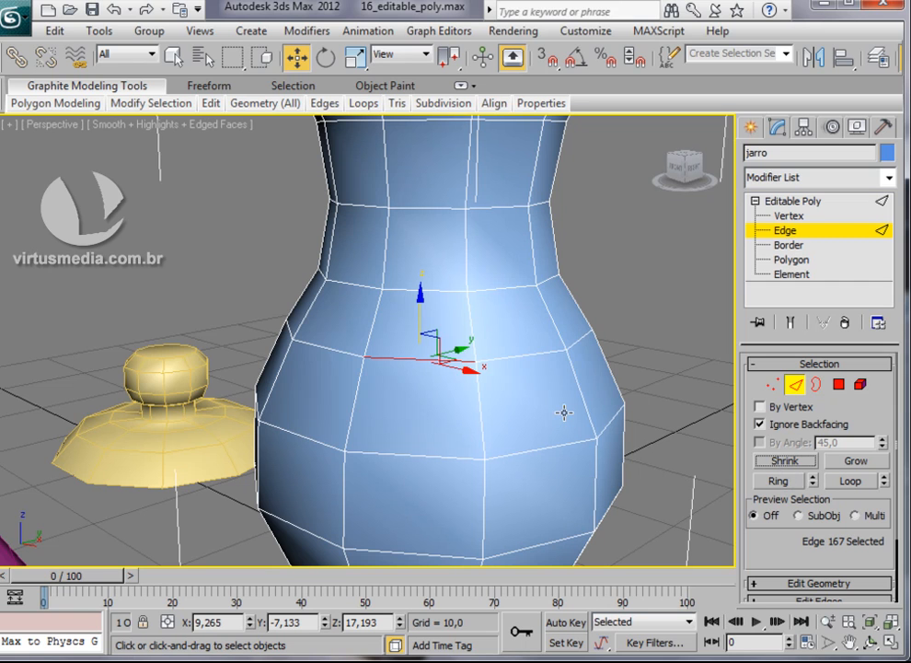
- Extend the single upper-belly edge to its full ring and frame the vase
{"action": "middle_click_drag", "start_coordinate": [564, 411], "coordinate": [627, 444], "text": "alt"}
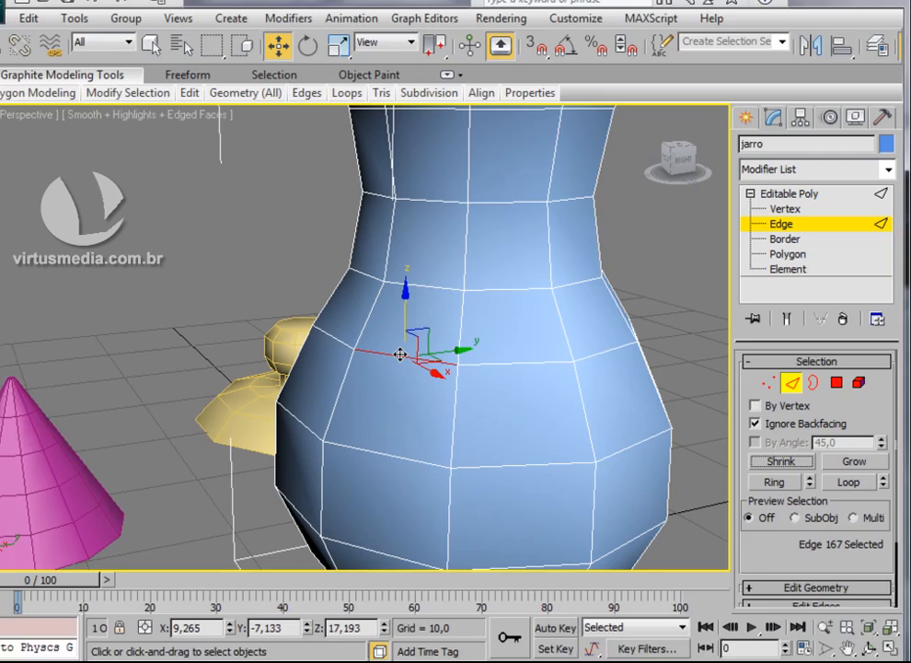
{"action": "left_click", "coordinate": [426, 362]}
{"action": "left_click", "coordinate": [283, 338]}
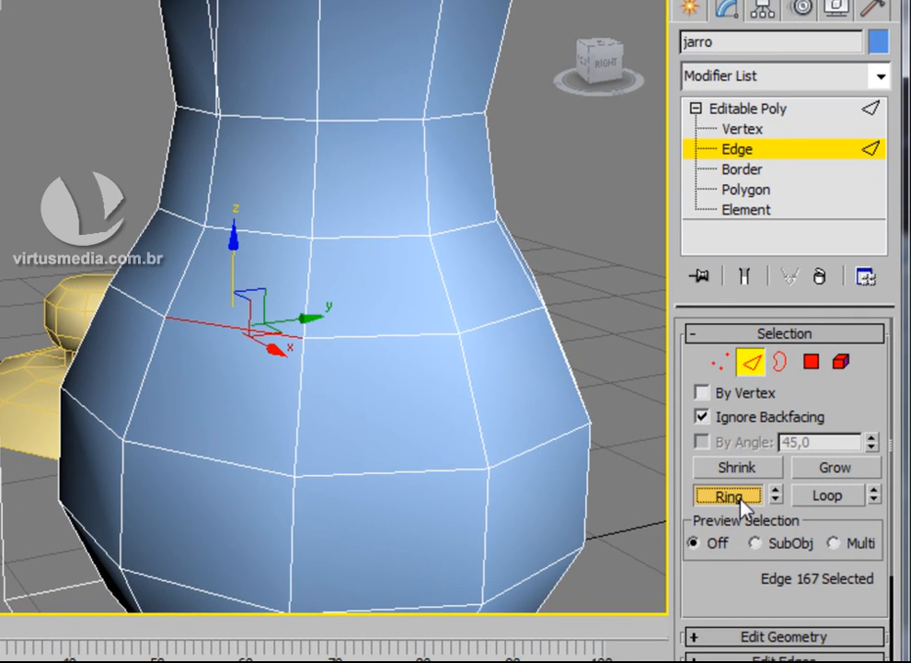
{"action": "left_click", "coordinate": [727, 497]}
{"action": "middle_click_drag", "start_coordinate": [431, 338], "coordinate": [382, 424]}
{"action": "middle_click_drag", "start_coordinate": [385, 372], "coordinate": [380, 428], "text": "alt"}
{"action": "key", "text": "z"}
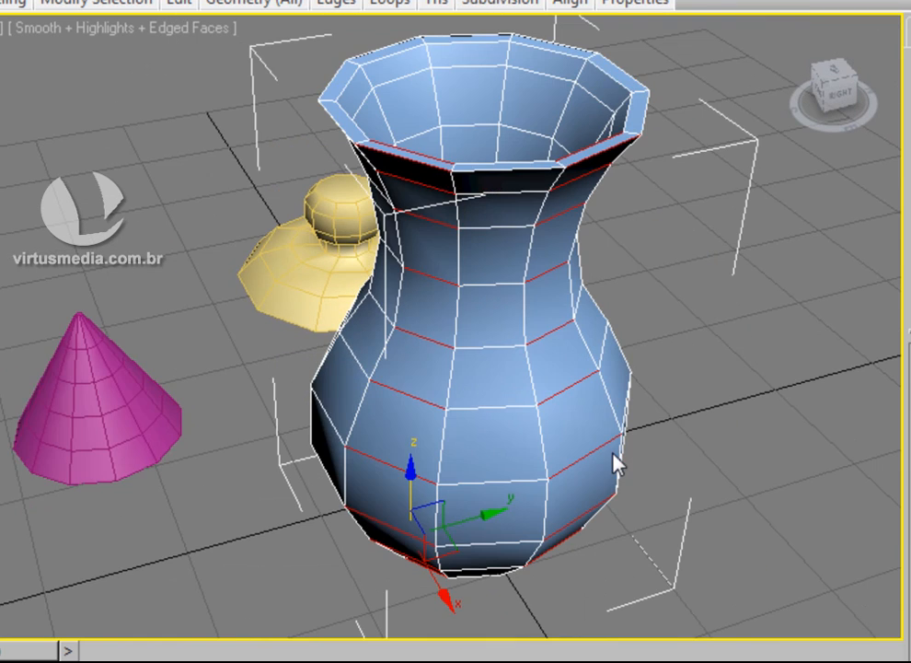
- Examine how the edge ring runs underneath the vase and through its mouth along the inner wall
{"action": "middle_click_drag", "start_coordinate": [580, 432], "coordinate": [580, 325], "text": "alt"}
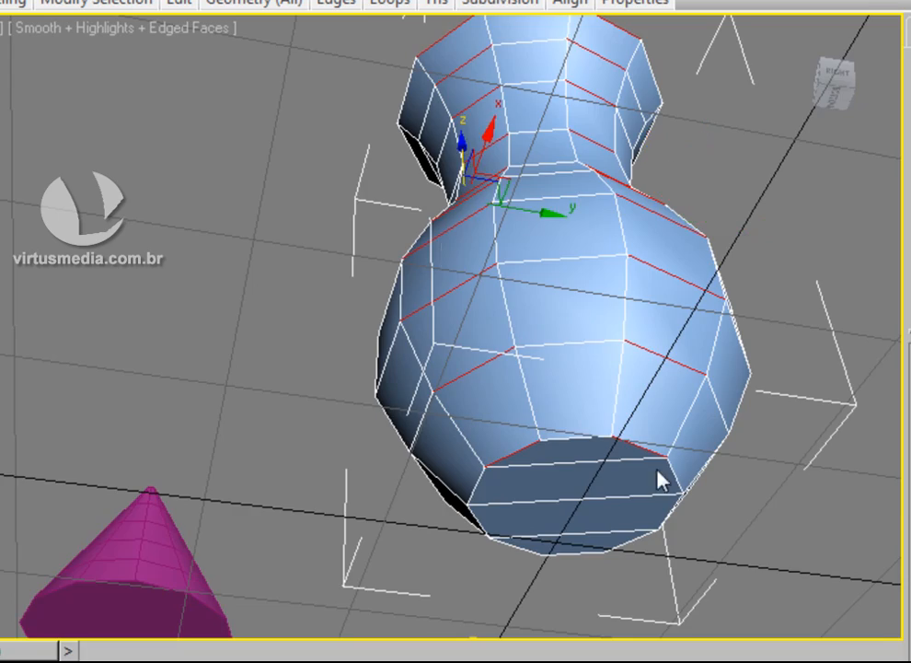
{"action": "middle_click_drag", "start_coordinate": [562, 494], "coordinate": [482, 444], "text": "alt"}
{"action": "middle_click_drag", "start_coordinate": [641, 443], "coordinate": [509, 492], "text": "alt"}
{"action": "left_click", "coordinate": [413, 494]}
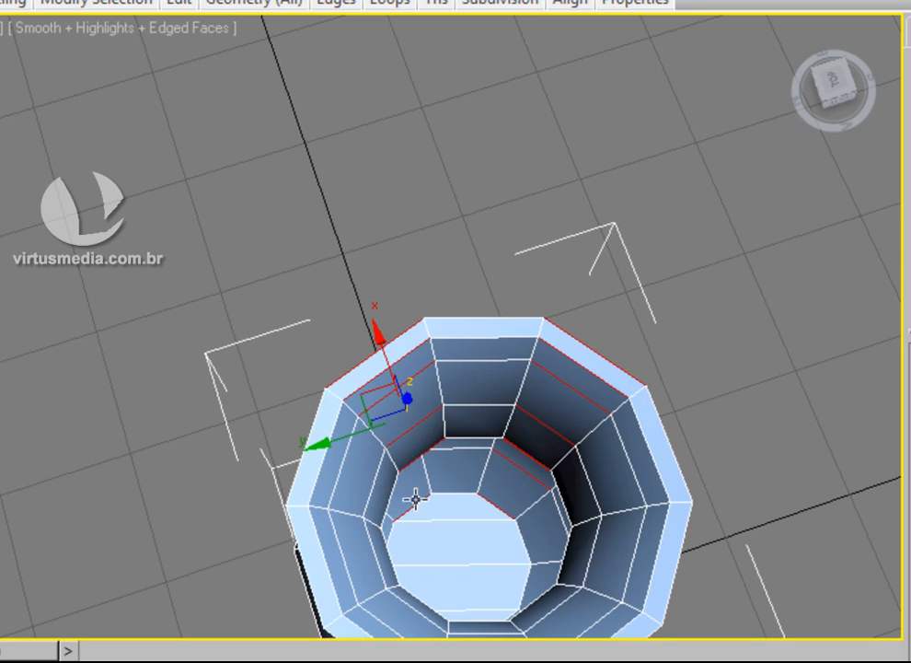
{"action": "left_click", "coordinate": [416, 500]}
{"action": "left_click", "coordinate": [406, 434]}
{"action": "left_click", "coordinate": [490, 501]}
{"action": "left_click", "coordinate": [565, 379]}
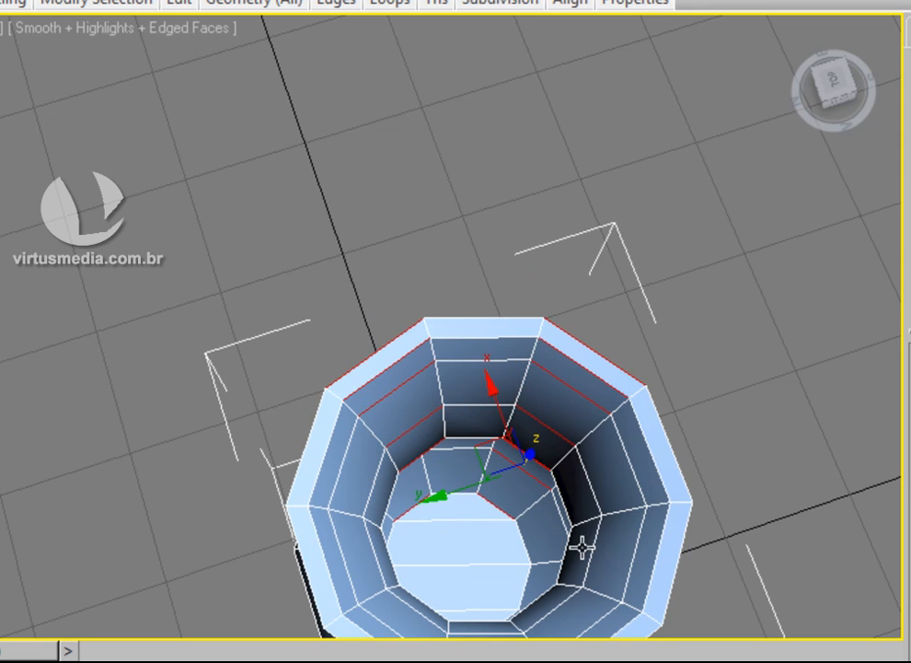
- Select a horizontal edge on the inner wall near the rim and extend it to its full ring
{"action": "middle_click_drag", "start_coordinate": [603, 557], "coordinate": [641, 406], "text": "alt"}
{"action": "left_click", "coordinate": [642, 380]}
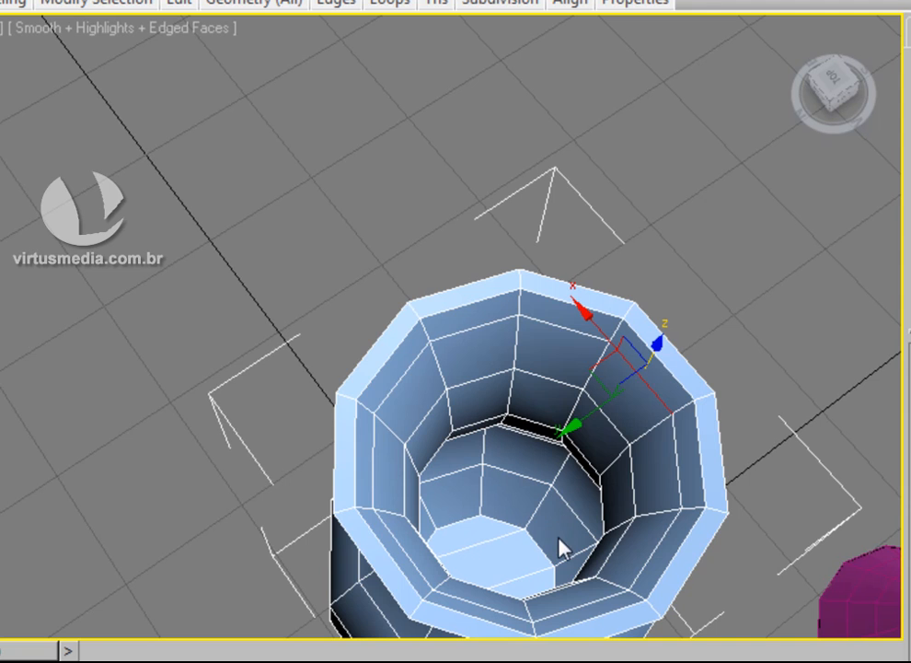
{"action": "middle_click_drag", "start_coordinate": [560, 544], "coordinate": [560, 471], "text": "alt"}
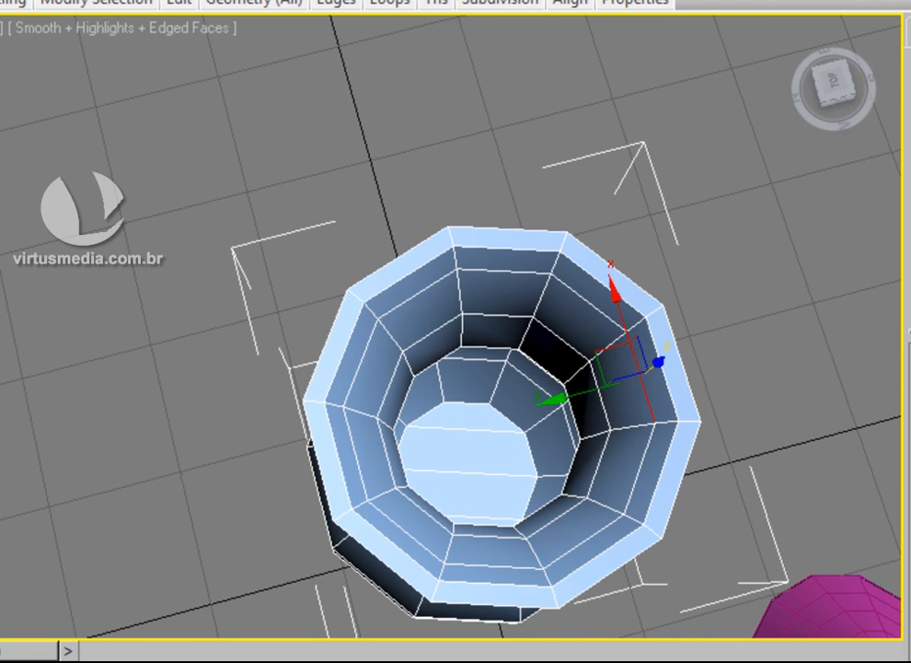
{"action": "key", "text": "alt+r"}
{"action": "middle_click_drag", "start_coordinate": [575, 553], "coordinate": [509, 455], "text": "alt"}
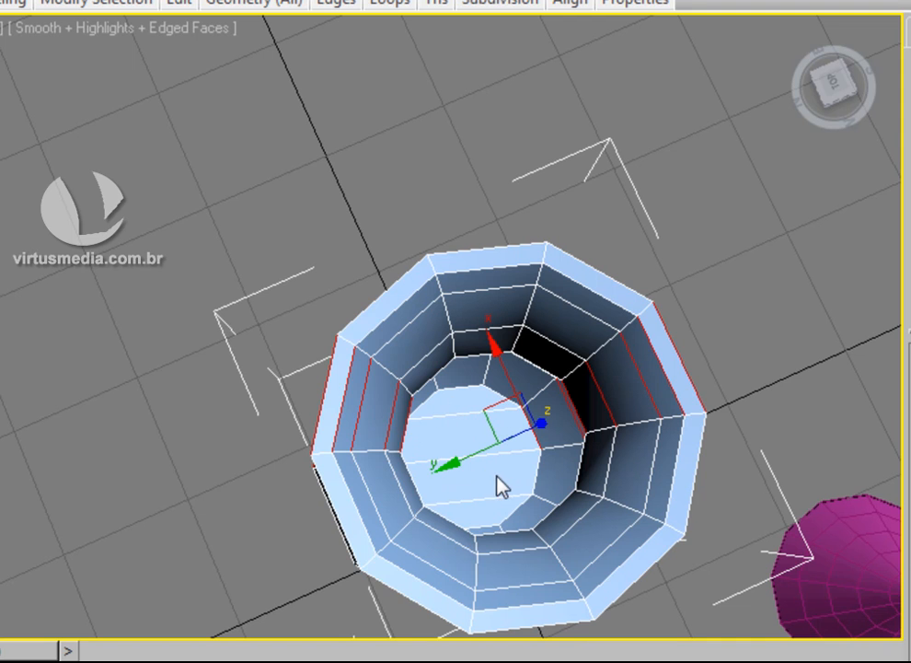
{"action": "left_click", "coordinate": [575, 378]}
{"action": "middle_click_drag", "start_coordinate": [520, 494], "coordinate": [495, 461], "text": "alt"}
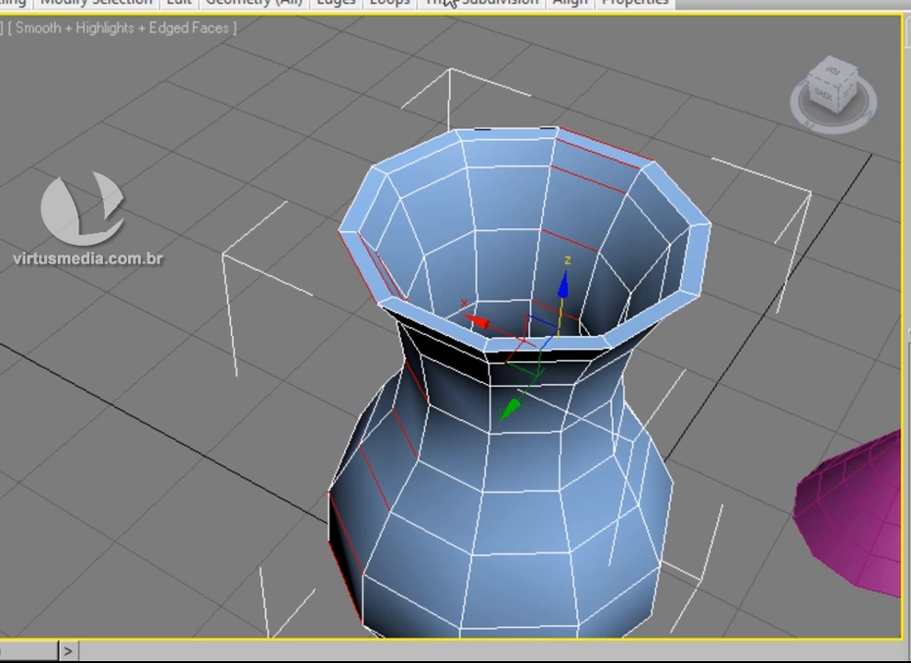
- Try scaling the selected edge ring twice, undoing each scale
{"action": "key", "text": "r"}
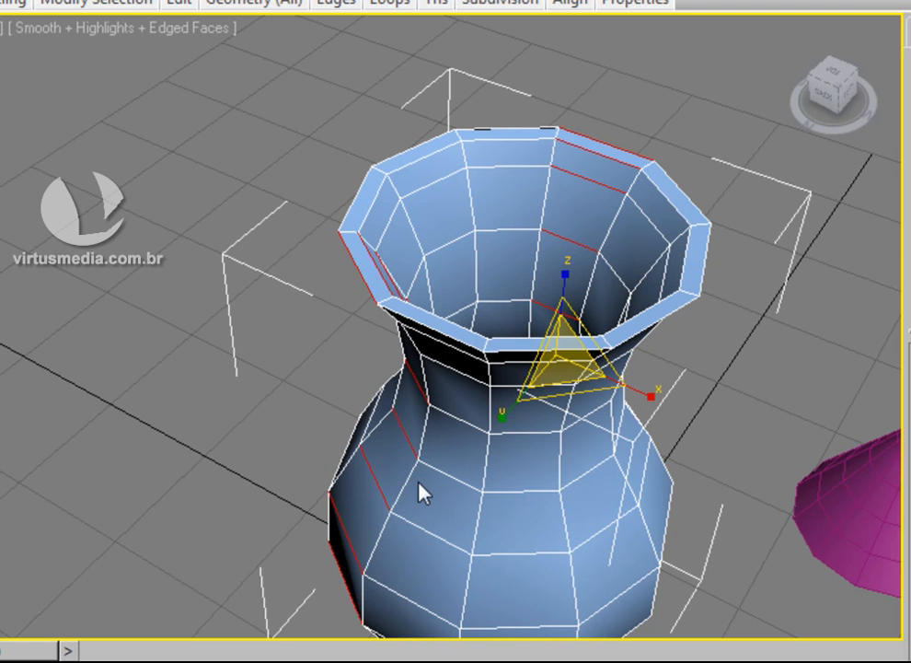
{"action": "left_click_drag", "start_coordinate": [570, 364], "coordinate": [608, 297]}
{"action": "key", "text": "ctrl+z"}
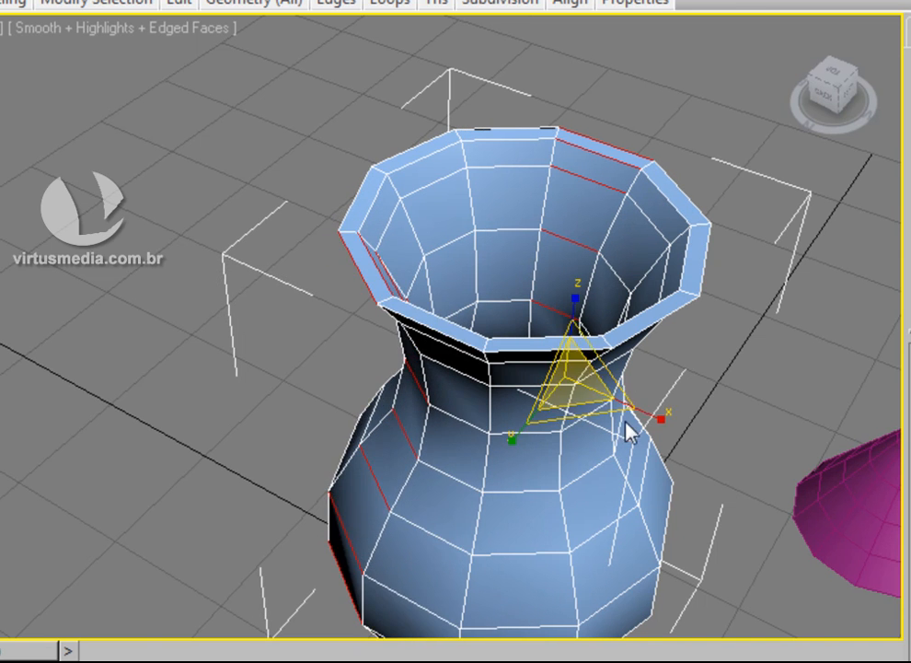
{"action": "middle_click_drag", "start_coordinate": [641, 423], "coordinate": [584, 445], "text": "alt"}
{"action": "left_click_drag", "start_coordinate": [561, 420], "coordinate": [313, 516]}
{"action": "key", "text": "ctrl+z"}
{"action": "middle_click_drag", "start_coordinate": [564, 362], "coordinate": [587, 401], "text": "alt"}
{"action": "middle_click_drag", "start_coordinate": [622, 438], "coordinate": [647, 409], "text": "alt"}
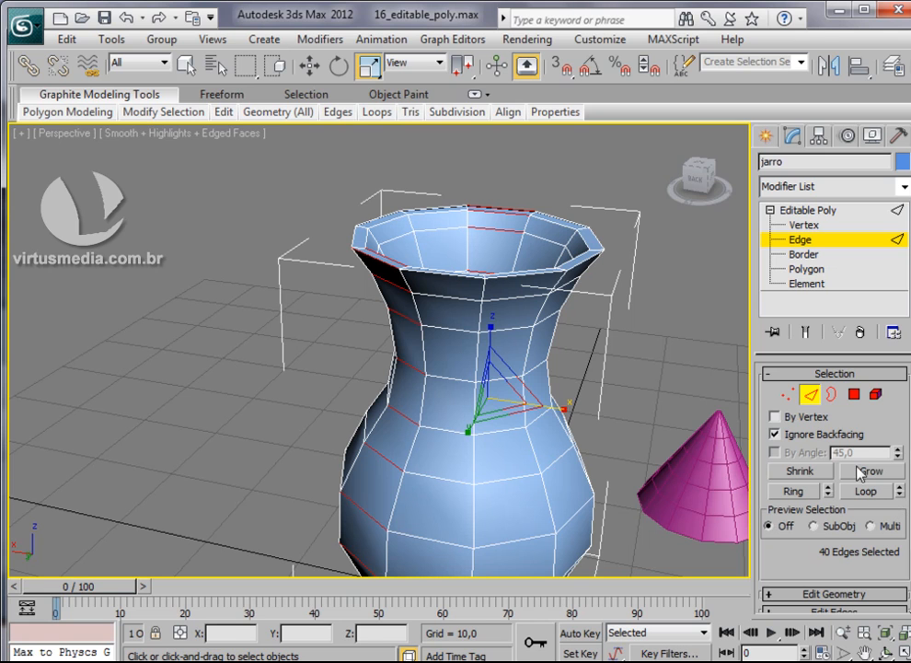
- Select a horizontal edge on the upper belly, extend it to a loop and raise the loop towards the neck
{"action": "left_click", "coordinate": [267, 455]}
{"action": "left_click", "coordinate": [391, 462]}
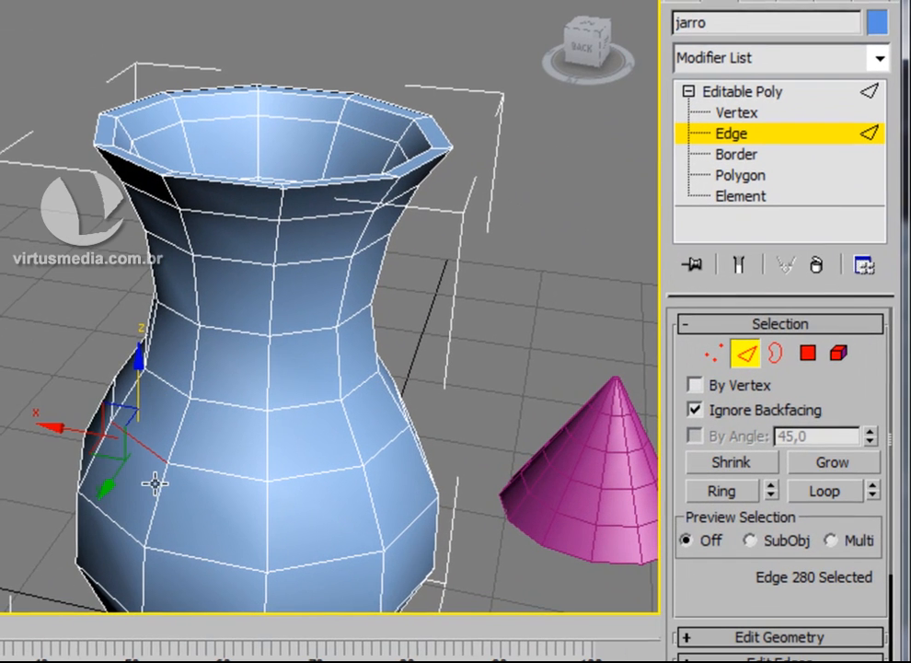
{"action": "key", "text": "w"}
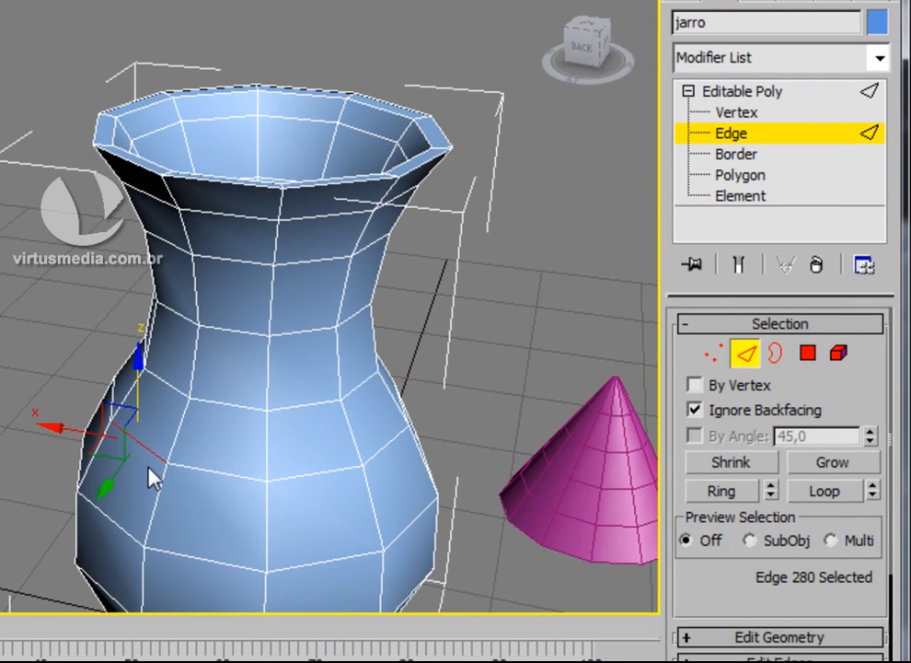
{"action": "left_click", "coordinate": [834, 494]}
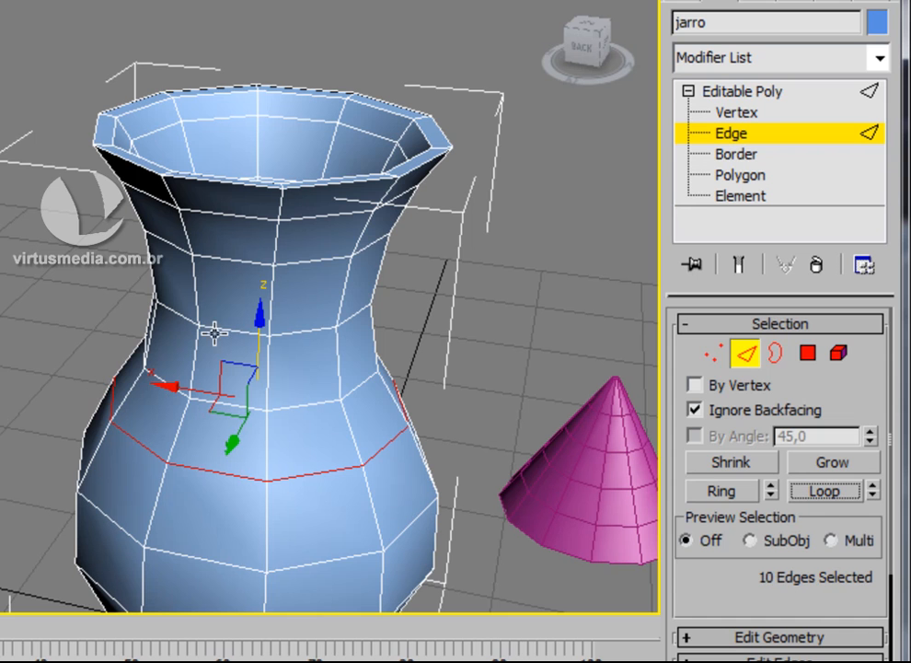
{"action": "middle_click_drag", "start_coordinate": [388, 537], "coordinate": [349, 481]}
{"action": "left_click_drag", "start_coordinate": [217, 246], "coordinate": [220, 200]}
{"action": "middle_click_drag", "start_coordinate": [388, 362], "coordinate": [231, 396], "text": "alt"}
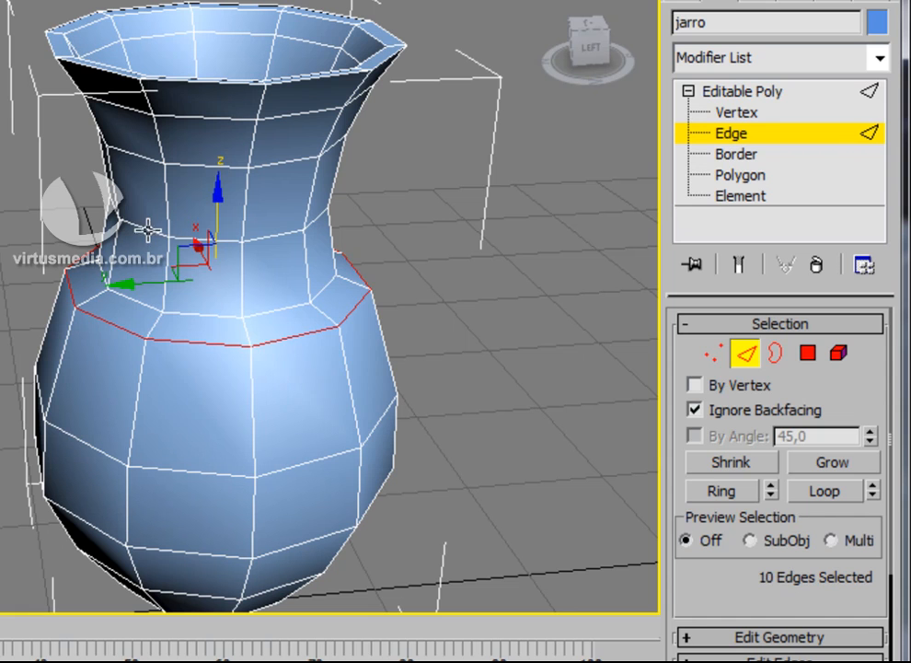
- Select the edge loop around the middle of the neck and lower it down into the belly
{"action": "left_click", "coordinate": [133, 205]}
{"action": "left_click", "coordinate": [824, 493]}
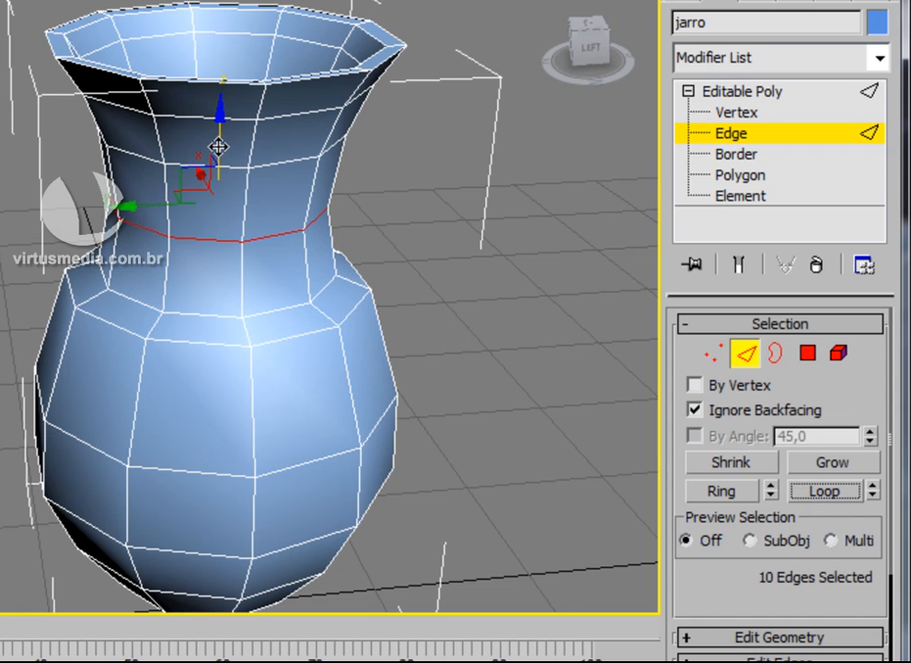
{"action": "left_click_drag", "start_coordinate": [218, 237], "coordinate": [421, 393]}
{"action": "middle_click_drag", "start_coordinate": [421, 393], "coordinate": [405, 315], "text": "alt"}
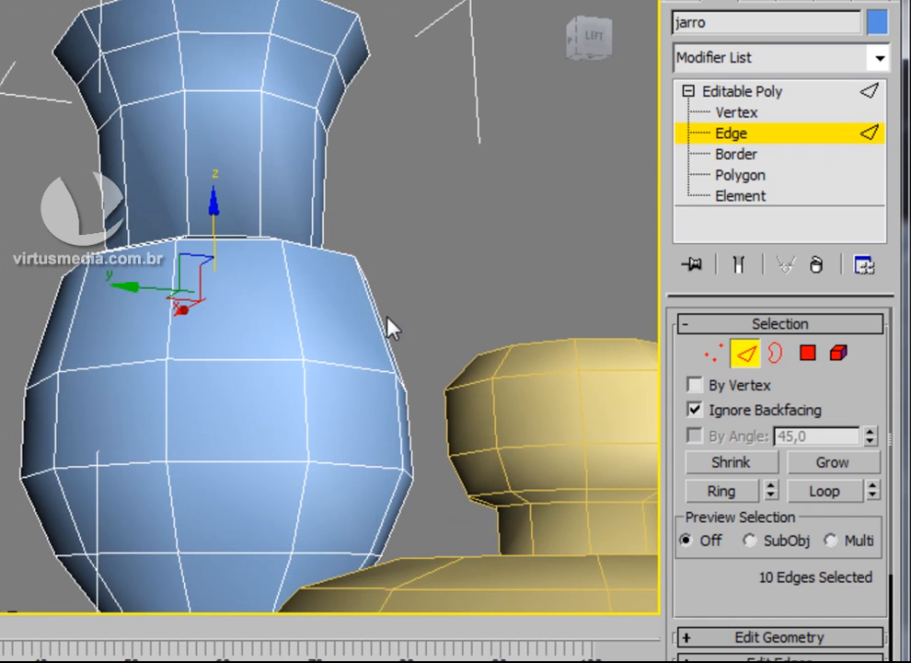
- Undo the moves of the neck and belly edge loops and switch to the Border level
{"action": "middle_click_drag", "start_coordinate": [338, 315], "coordinate": [413, 397], "text": "alt"}
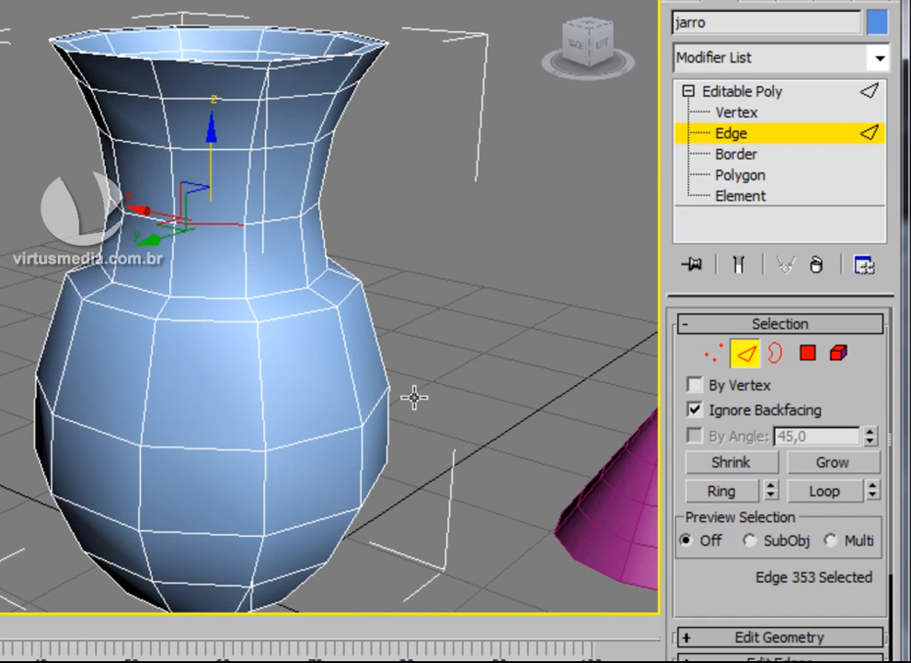
{"action": "key", "text": "ctrl+z"}
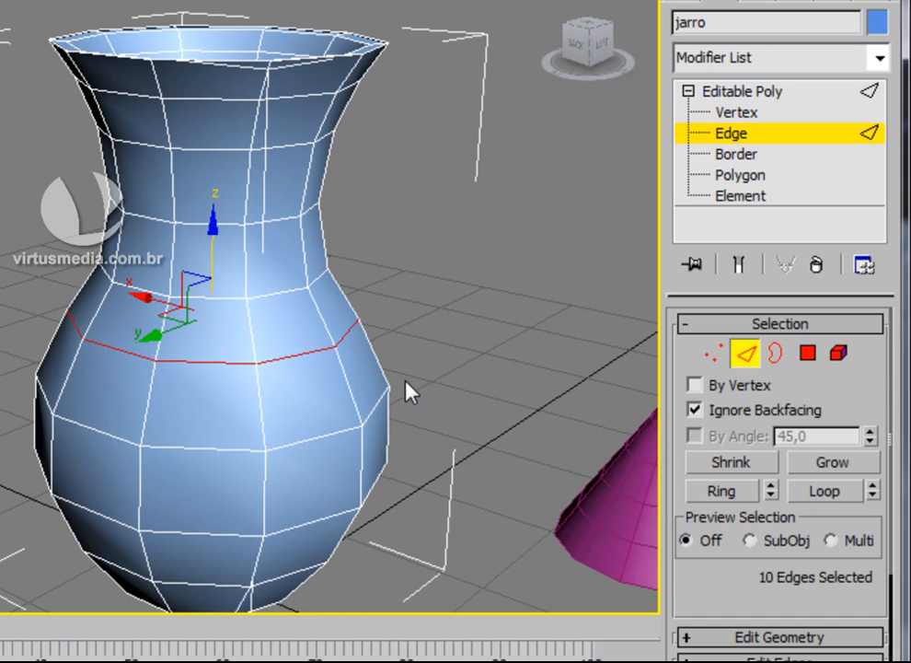
{"action": "left_click", "coordinate": [755, 156]}
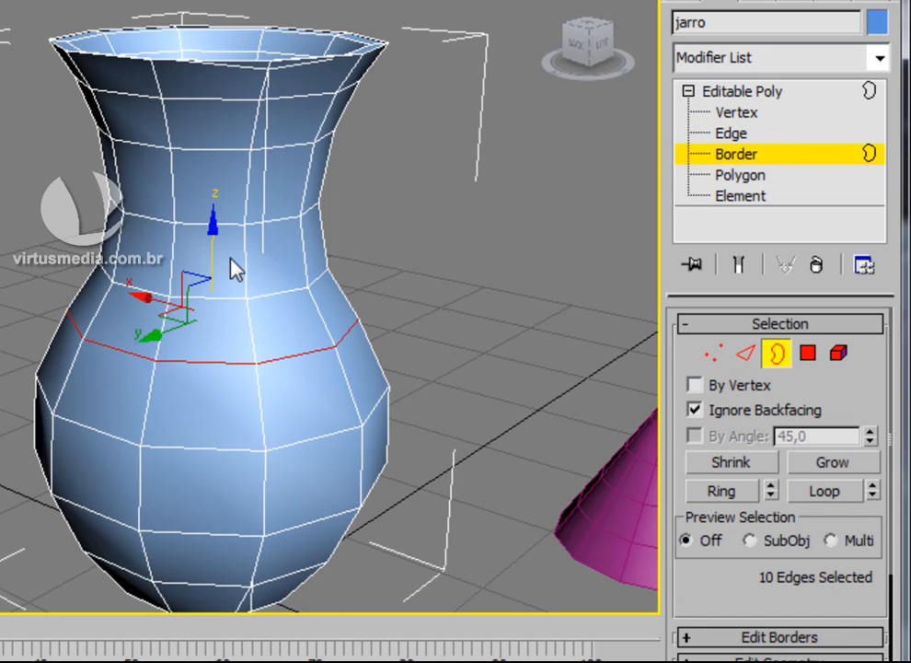
- At Polygon level, clear the selection and select a two-by-two block of adjacent polygons on the upper belly
{"action": "left_click", "coordinate": [807, 356]}
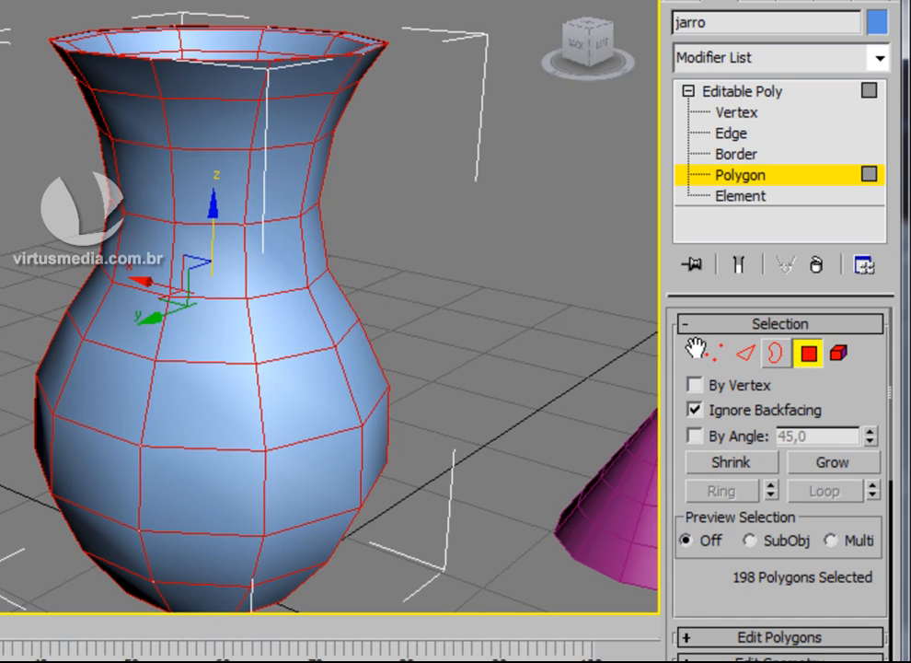
{"action": "left_click", "coordinate": [434, 250]}
{"action": "middle_click_drag", "start_coordinate": [433, 250], "coordinate": [383, 254]}
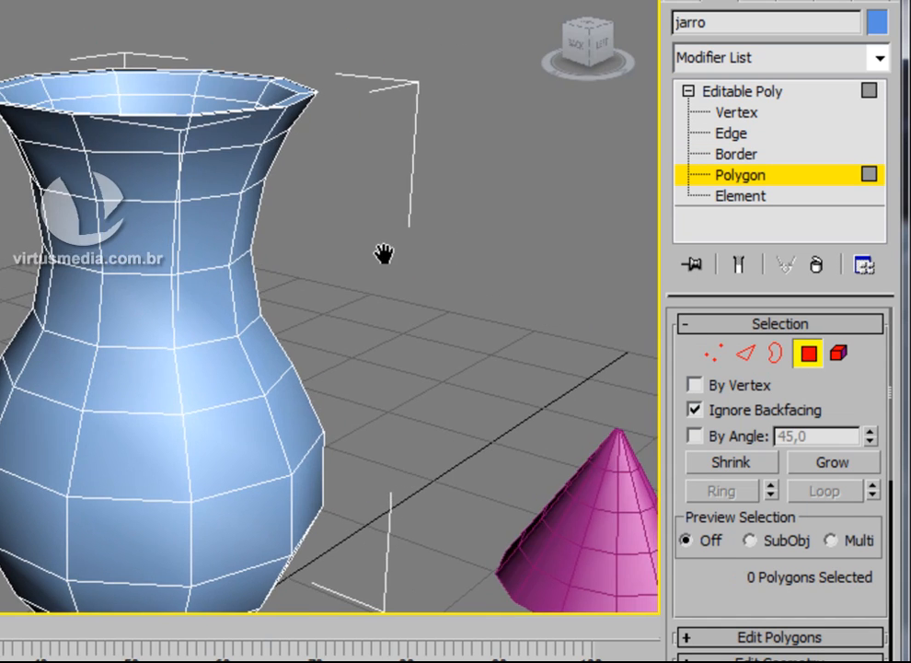
{"action": "left_click", "coordinate": [125, 371]}
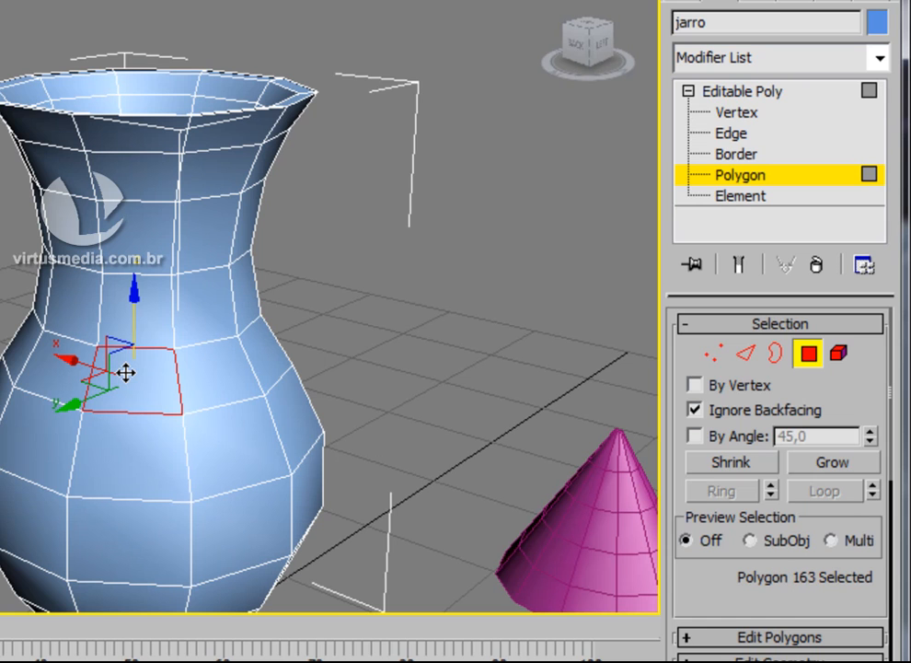
{"action": "left_click", "coordinate": [222, 361], "text": "ctrl"}
{"action": "left_click", "coordinate": [221, 427], "text": "ctrl"}
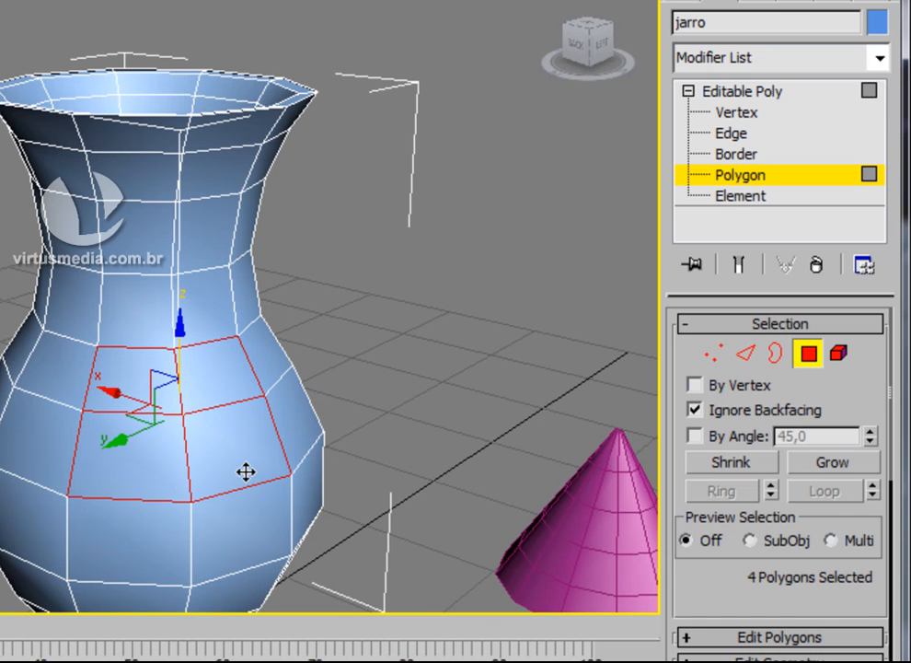
- Remove the block's two lower polygons from the selection and add the neighbouring polygon in the upper row
{"action": "left_click", "coordinate": [140, 469], "text": "alt"}
{"action": "left_click", "coordinate": [232, 466], "text": "alt"}
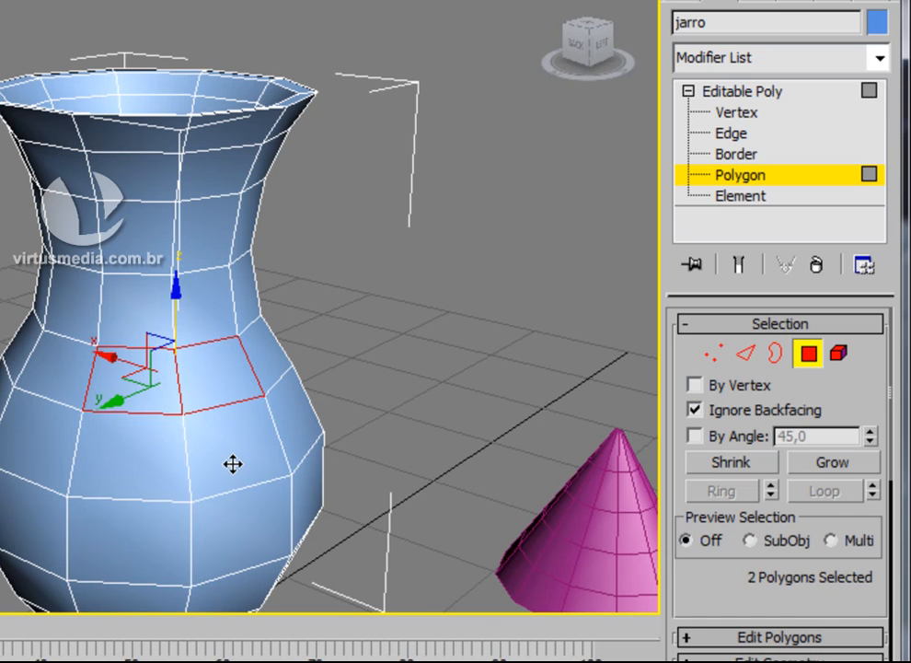
{"action": "left_click", "coordinate": [62, 379], "text": "ctrl"}
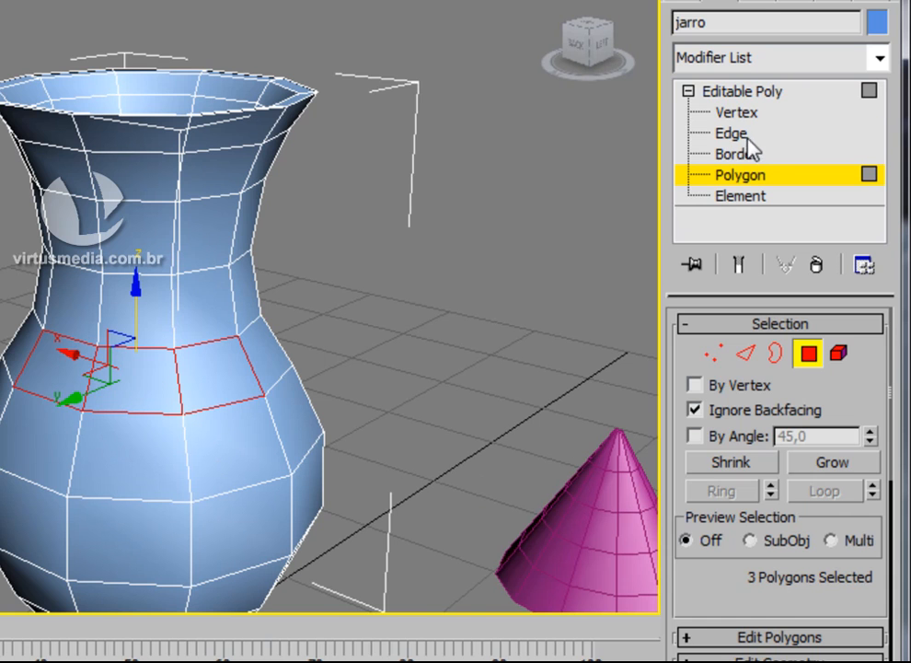
{"action": "middle_click_drag", "start_coordinate": [254, 392], "coordinate": [256, 342], "text": "alt"}
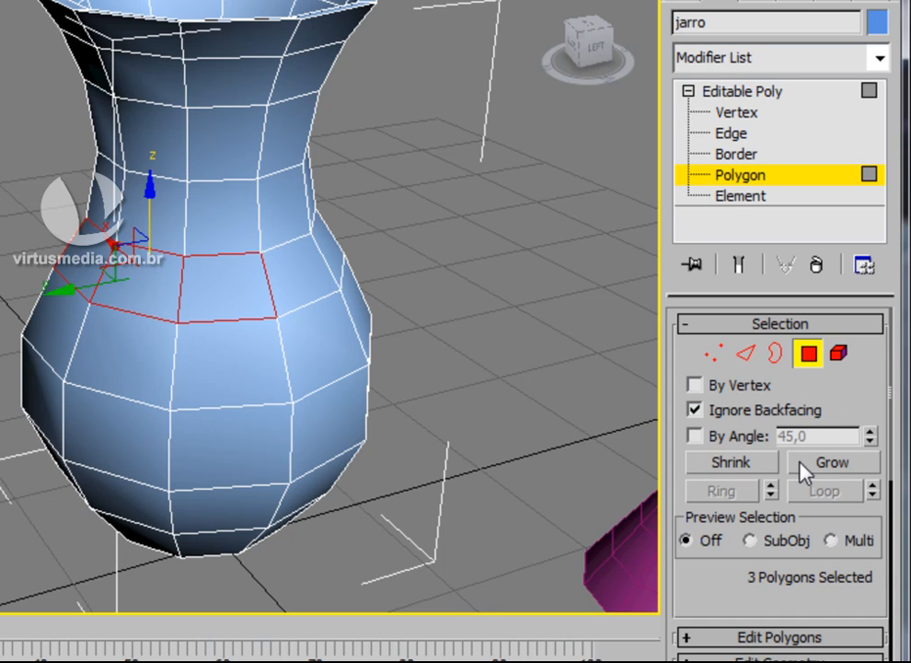
- Select one polygon on the upper belly and extend it to a horizontal polygon loop around the vase
{"action": "left_click", "coordinate": [471, 334]}
{"action": "left_click", "coordinate": [232, 299]}
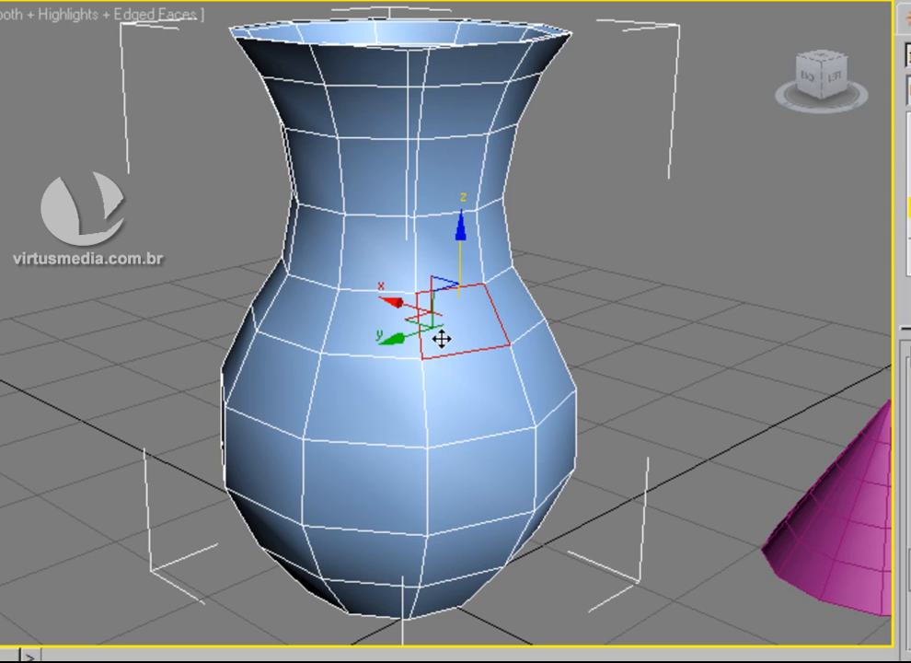
{"action": "left_click", "coordinate": [349, 326], "text": "shift"}
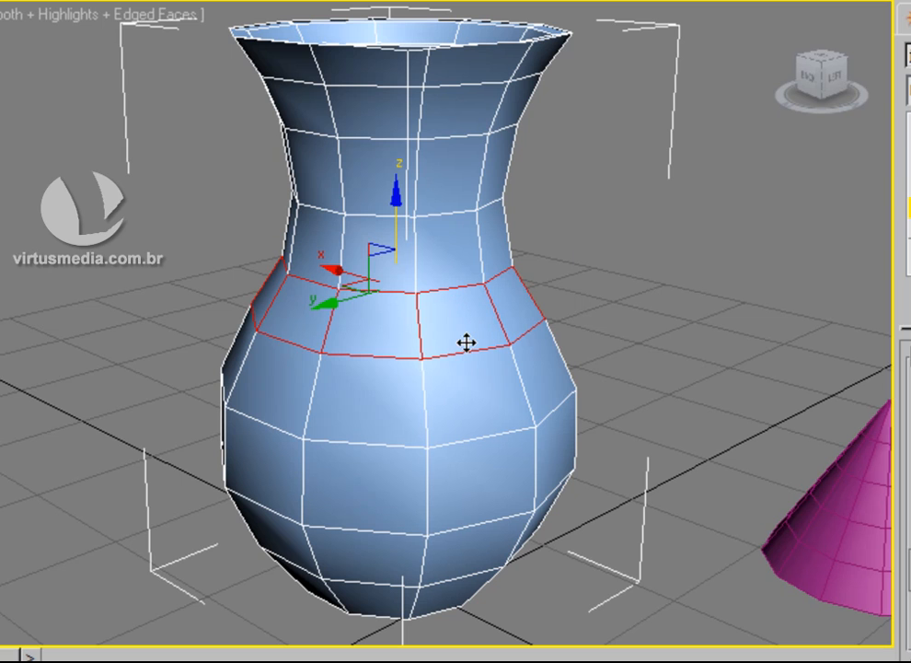
- Clear the selection, select the same upper belly polygon and extend it to a vertical polygon loop
{"action": "left_click", "coordinate": [645, 356]}
{"action": "left_click", "coordinate": [452, 326]}
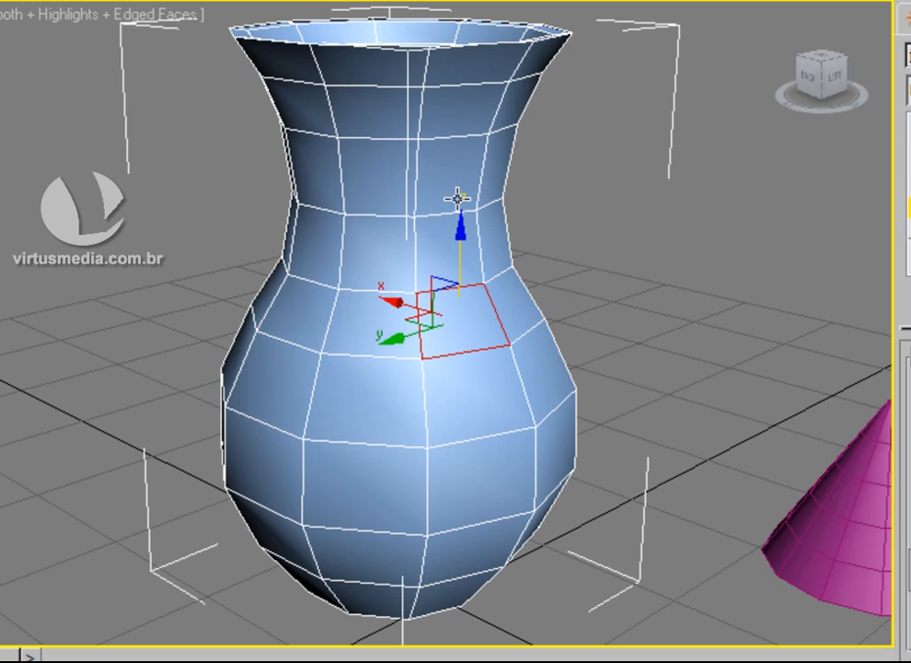
{"action": "left_click", "coordinate": [481, 404], "text": "shift"}
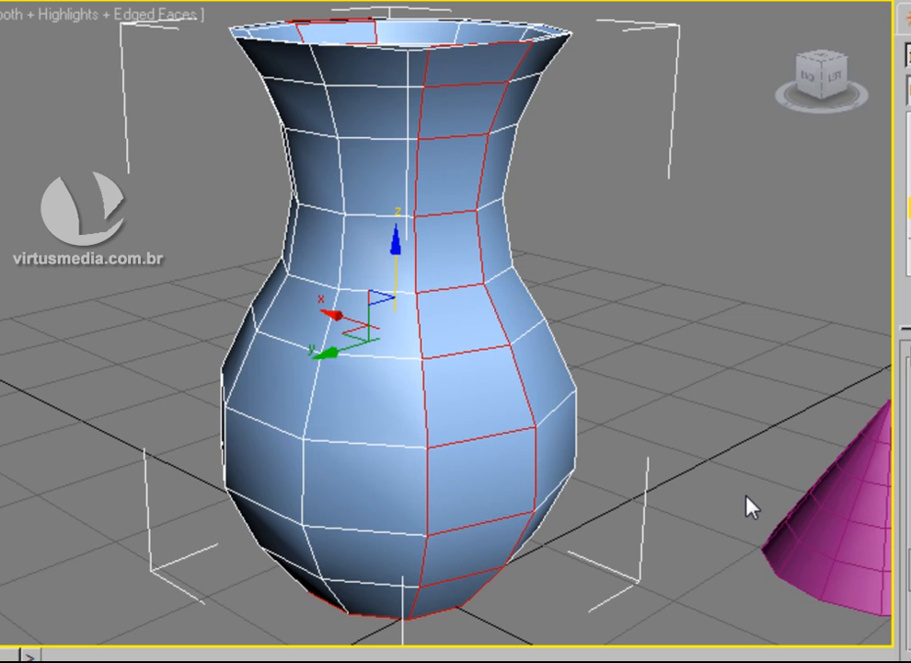
{"action": "middle_click_drag", "start_coordinate": [732, 487], "coordinate": [635, 325], "text": "alt"}
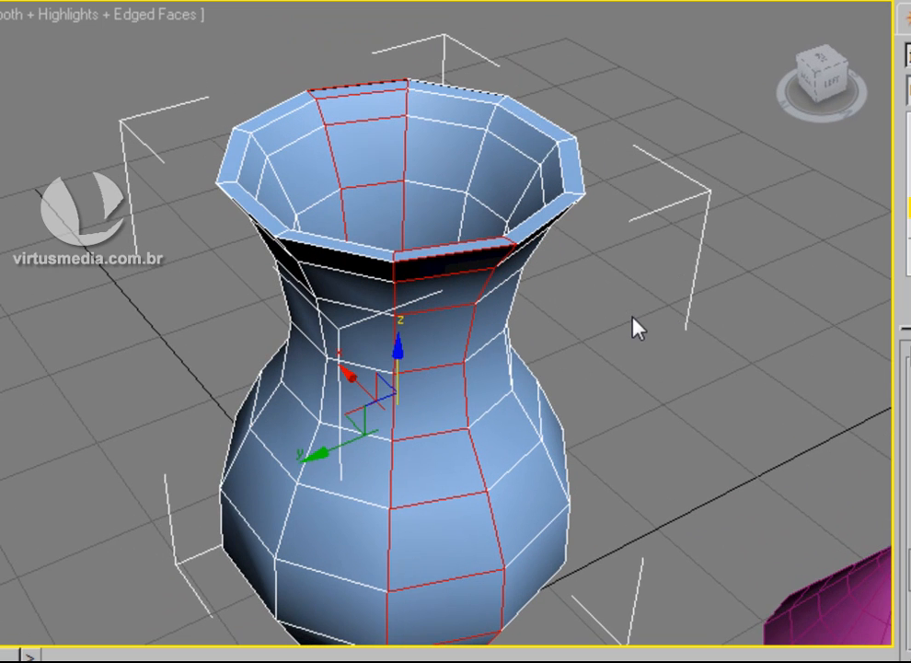
- Select a polygon on the rim's top face, extend it to the full loop and delete the loop
{"action": "left_click", "coordinate": [567, 150]}
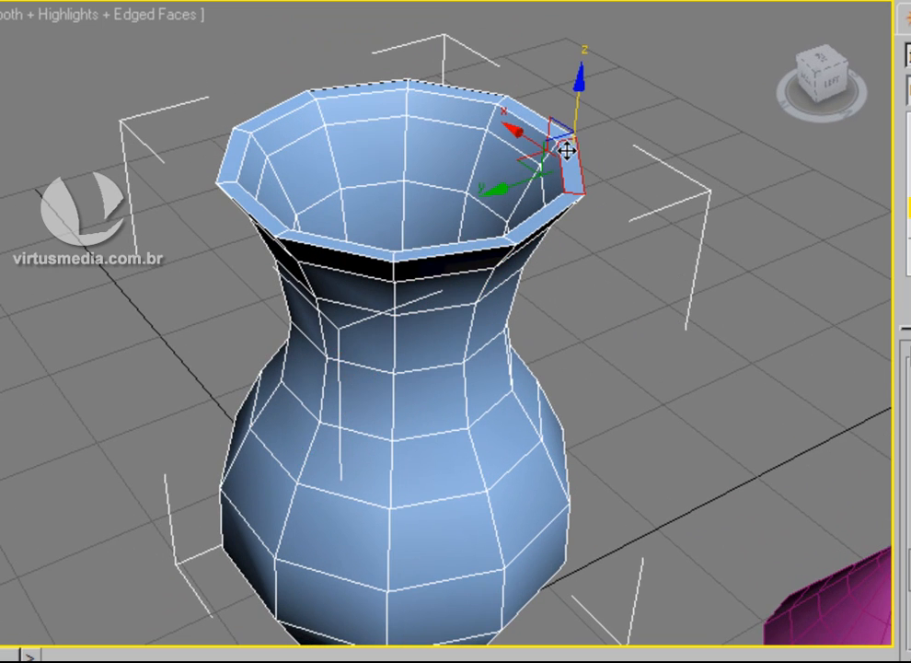
{"action": "left_click", "coordinate": [548, 210], "text": "shift"}
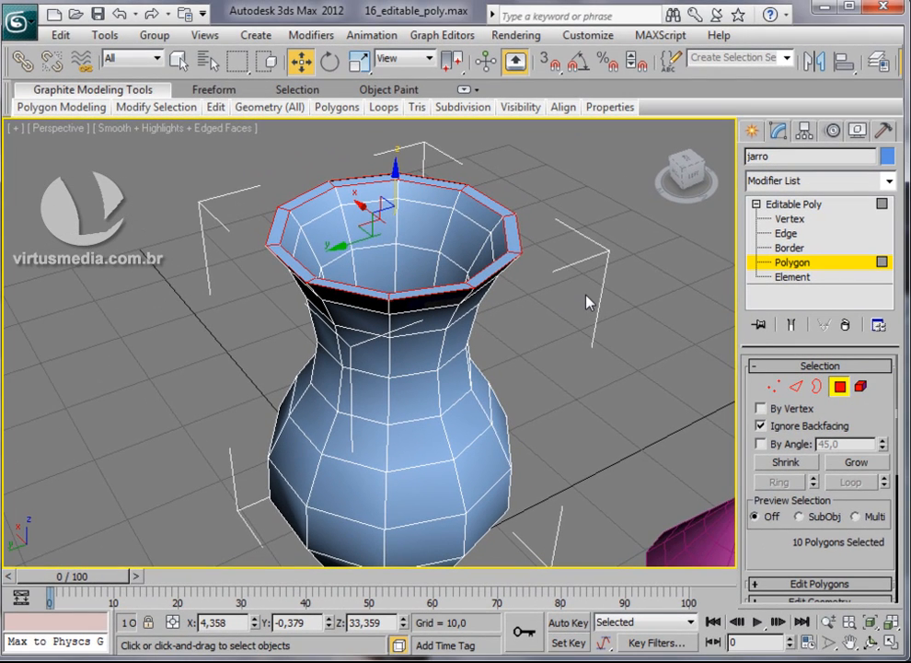
{"action": "left_click", "coordinate": [586, 301]}
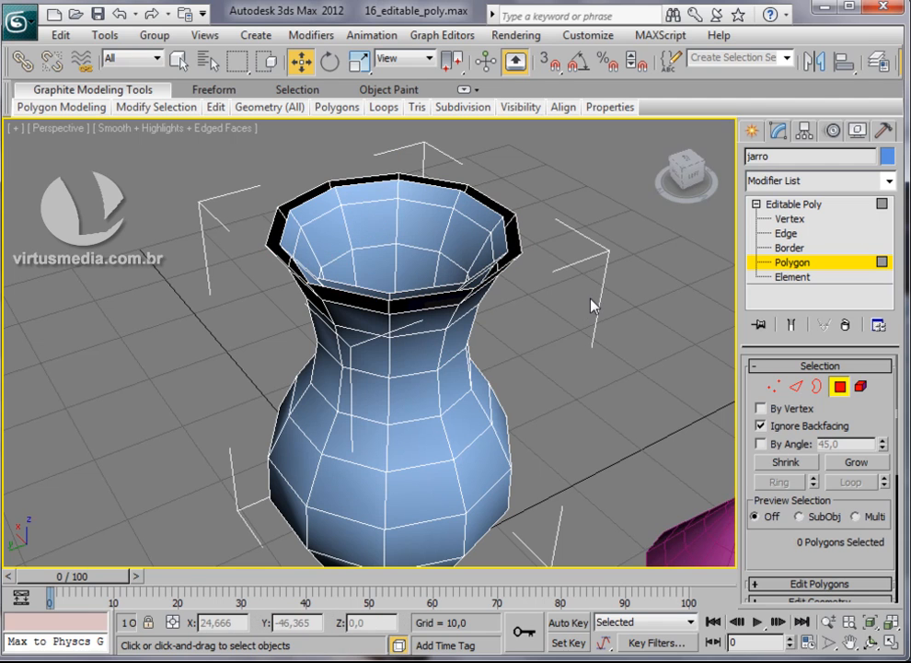
- At Vertex level, delete a vertex at the middle of the neck and undo the deletion
{"action": "left_click", "coordinate": [801, 221]}
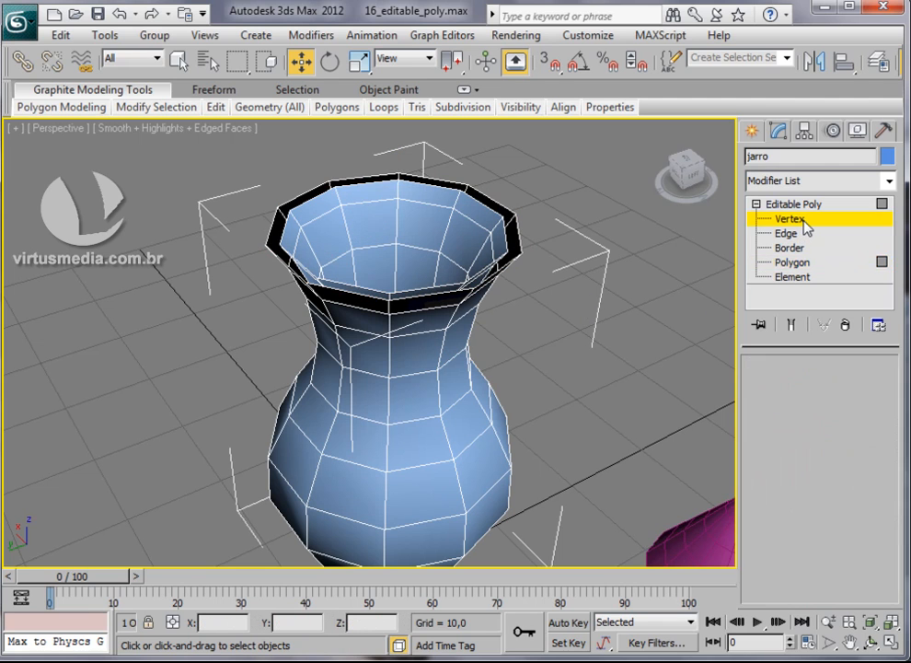
{"action": "left_click", "coordinate": [416, 400]}
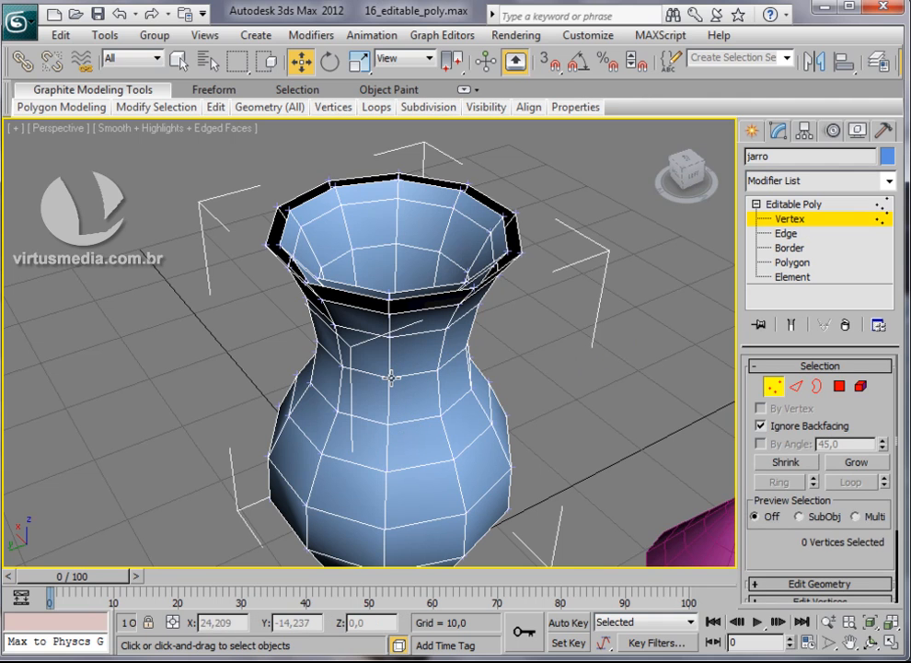
{"action": "left_click", "coordinate": [391, 377]}
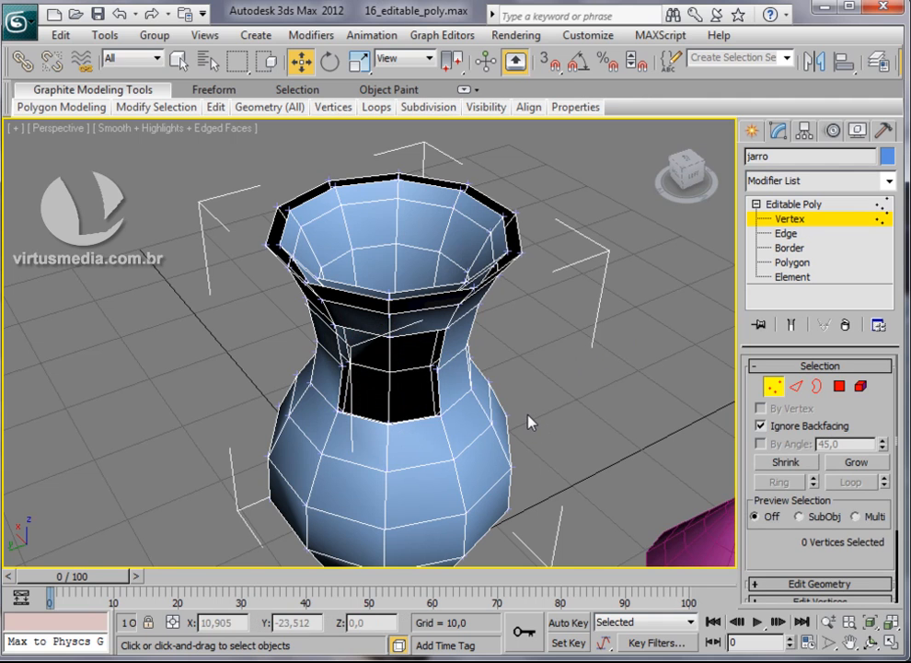
{"action": "middle_click_drag", "start_coordinate": [543, 430], "coordinate": [573, 430], "text": "alt"}
{"action": "key", "text": "ctrl+z"}
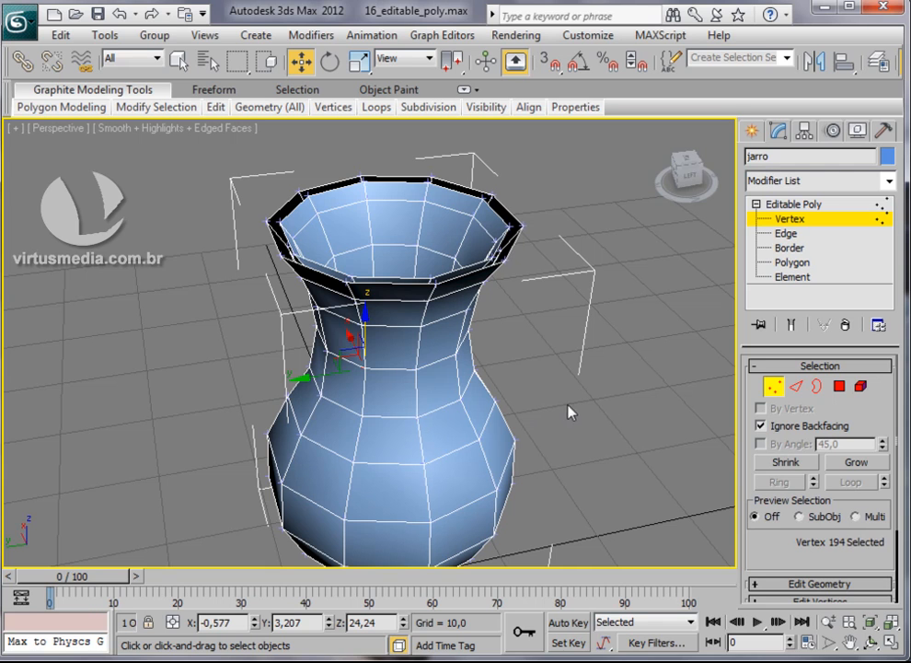
- Switch to the Border level and select the inner open border at the vase mouth
{"action": "left_click", "coordinate": [793, 263]}
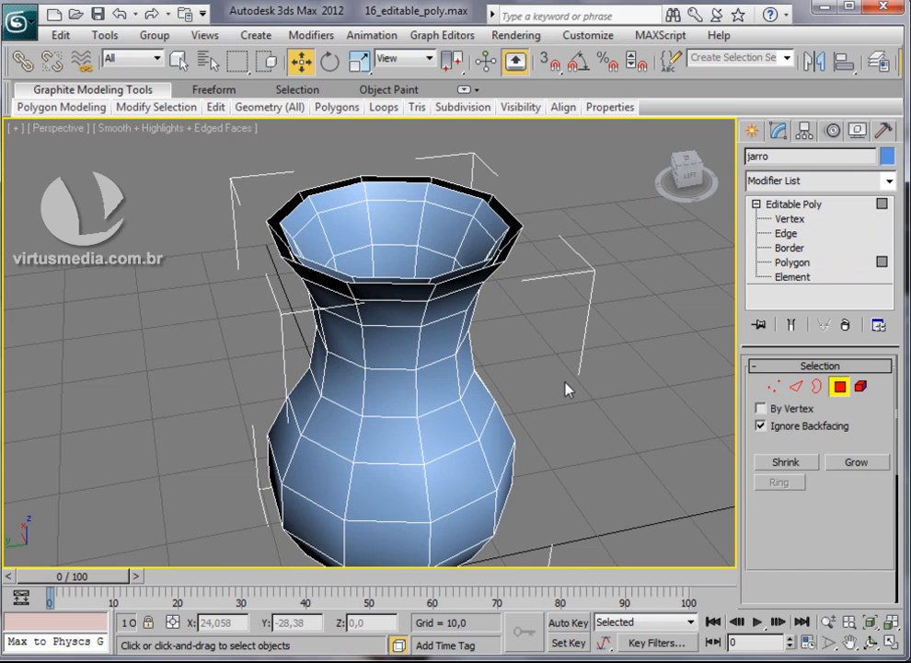
{"action": "scroll", "coordinate": [565, 385], "scroll_direction": "up", "scroll_amount": 4}
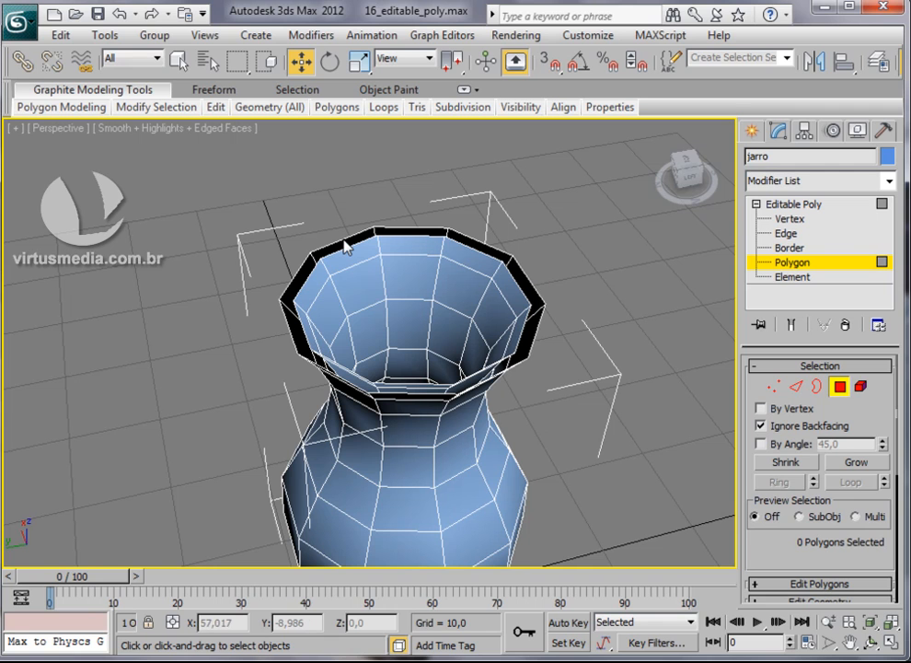
{"action": "left_click", "coordinate": [795, 249]}
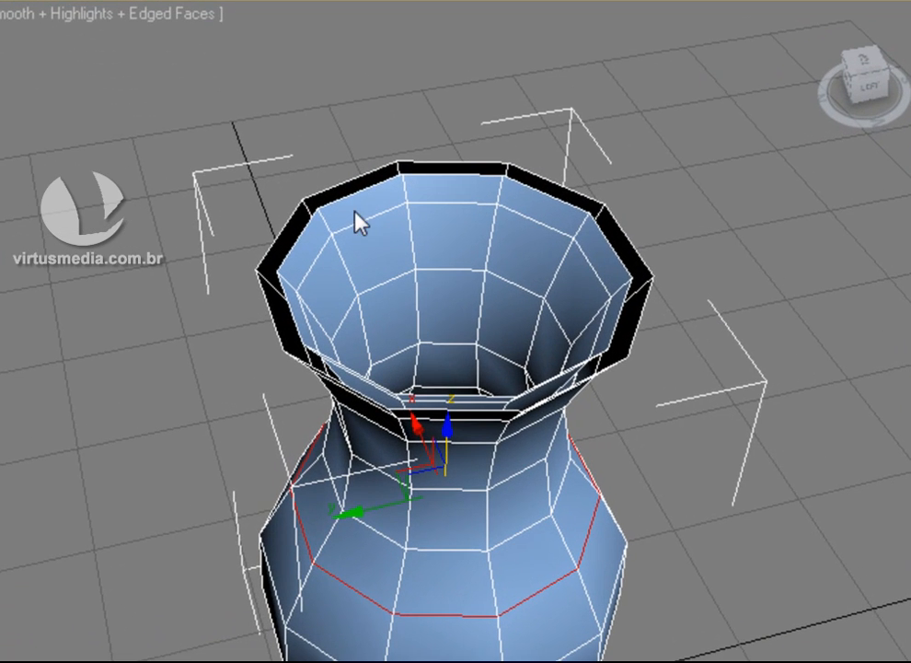
{"action": "left_click", "coordinate": [339, 200]}
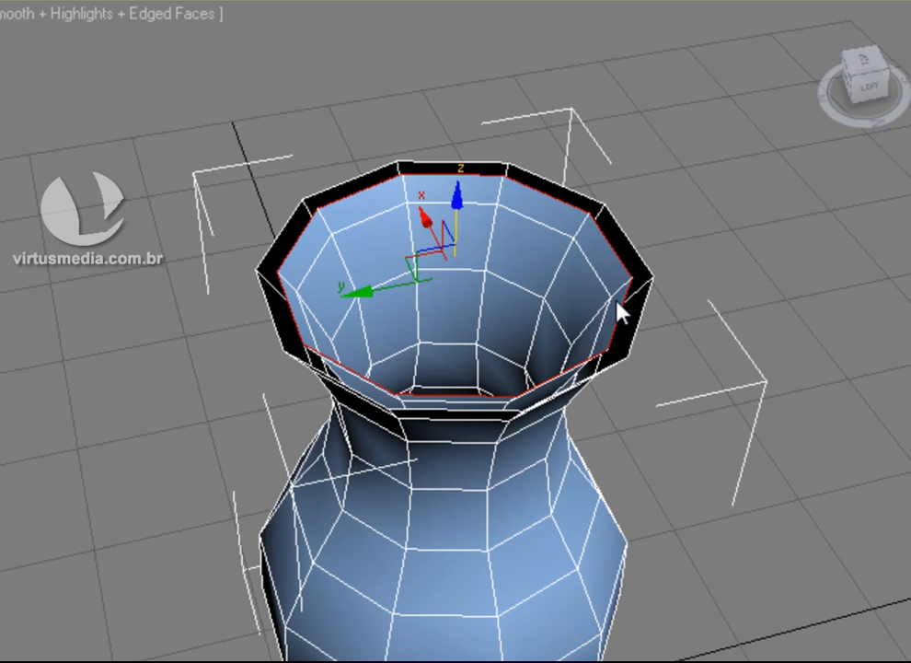
- Select the outer open border at the vase mouth and scale it up uniformly
{"action": "left_click", "coordinate": [635, 249]}
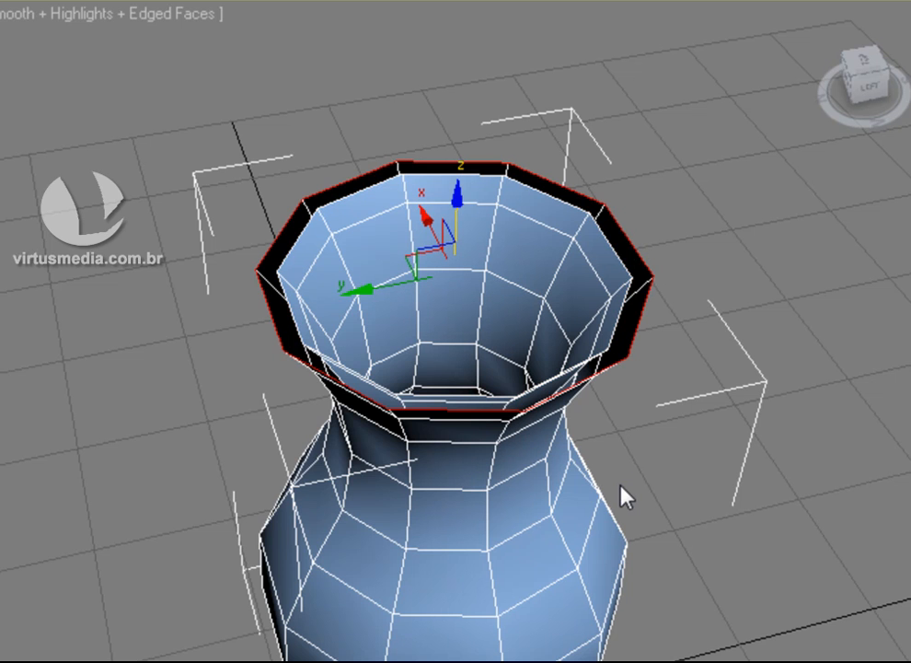
{"action": "key", "text": "r"}
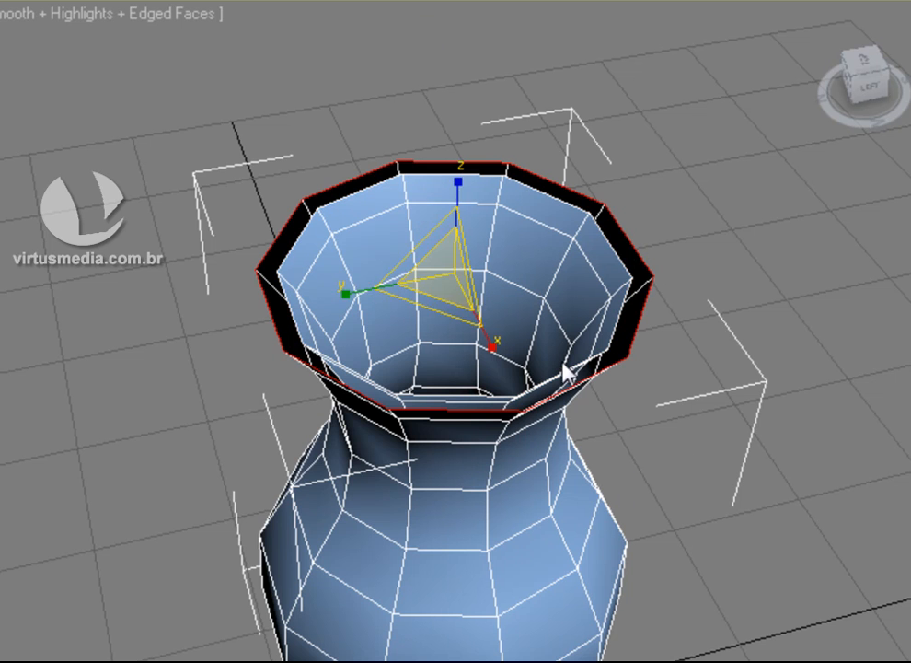
{"action": "left_click_drag", "start_coordinate": [439, 275], "coordinate": [444, 220]}
- Select the inner open border at the vase mouth and scale it up uniformly towards the outer border
{"action": "left_click", "coordinate": [372, 380]}
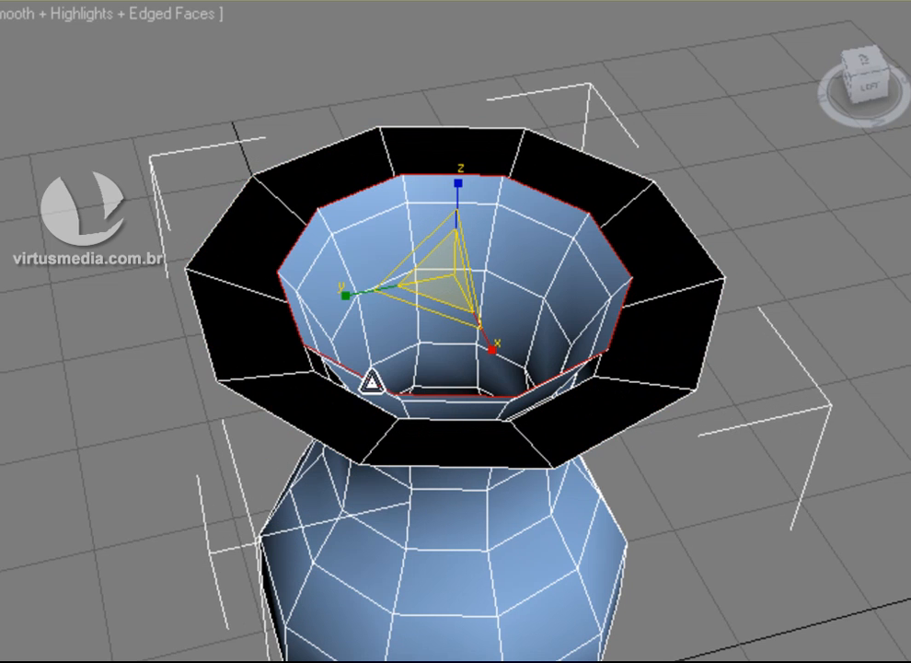
{"action": "left_click_drag", "start_coordinate": [433, 274], "coordinate": [443, 223]}
{"action": "middle_click_drag", "start_coordinate": [605, 407], "coordinate": [687, 427], "text": "alt"}
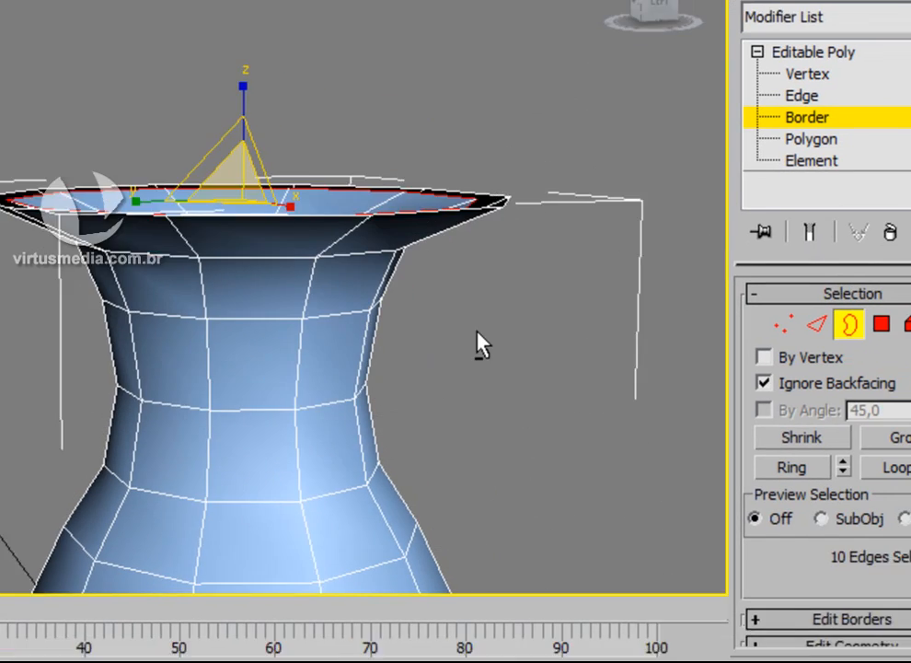
{"action": "mouse_move", "coordinate": [479, 345]}
{"action": "middle_mouse_down", "text": "alt"}
{"action": "mouse_move", "coordinate": [370, 346]}
{"action": "mouse_move", "coordinate": [478, 340]}
{"action": "middle_mouse_up", "text": "alt"}
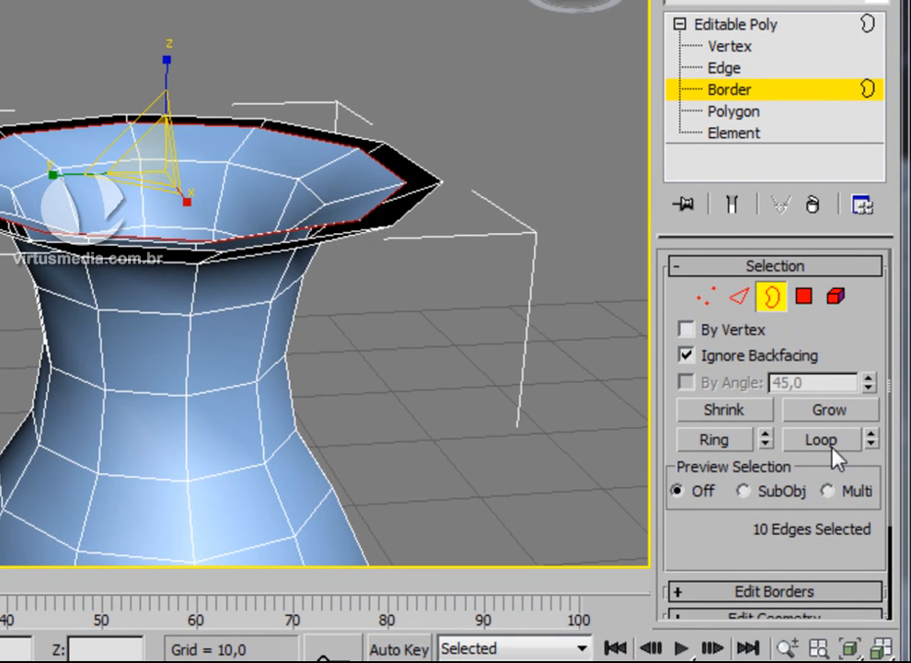
- Return to the Editable Poly object level, collapse the Selection options and expand the Edit Geometry options
{"action": "middle_click_drag", "start_coordinate": [423, 382], "coordinate": [354, 412], "text": "alt"}
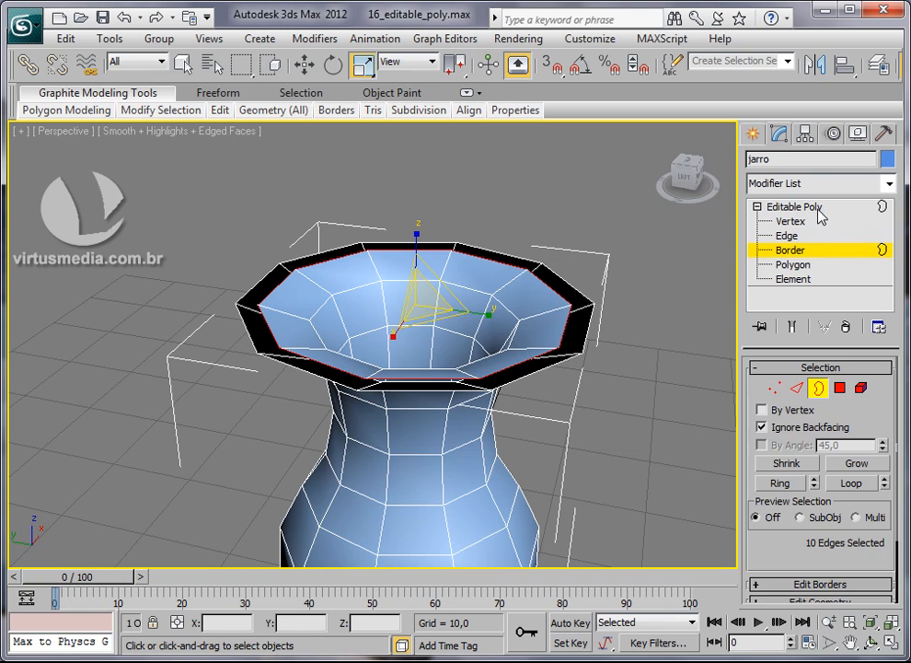
{"action": "left_click", "coordinate": [819, 211]}
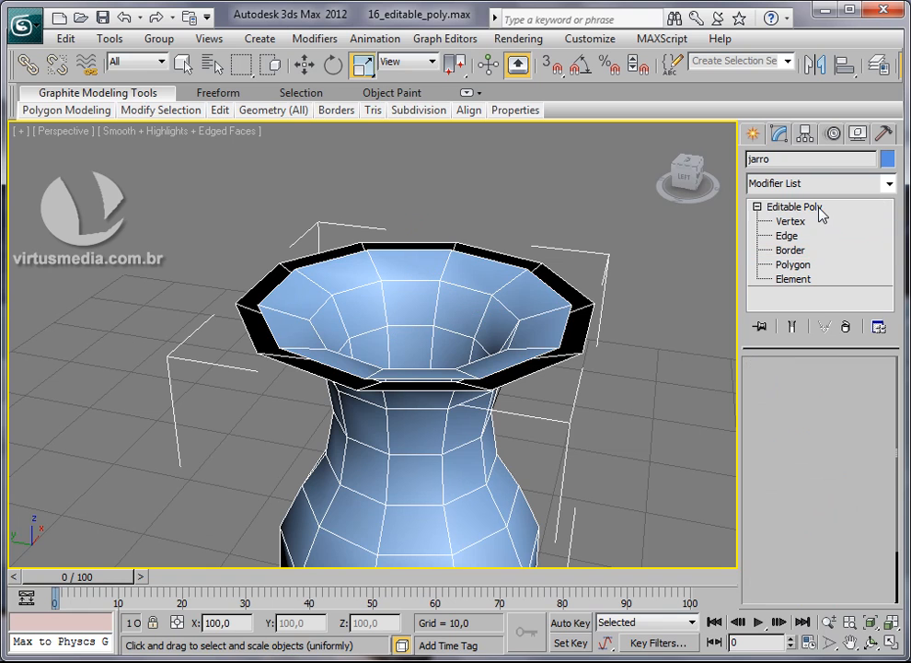
{"action": "left_click", "coordinate": [809, 368]}
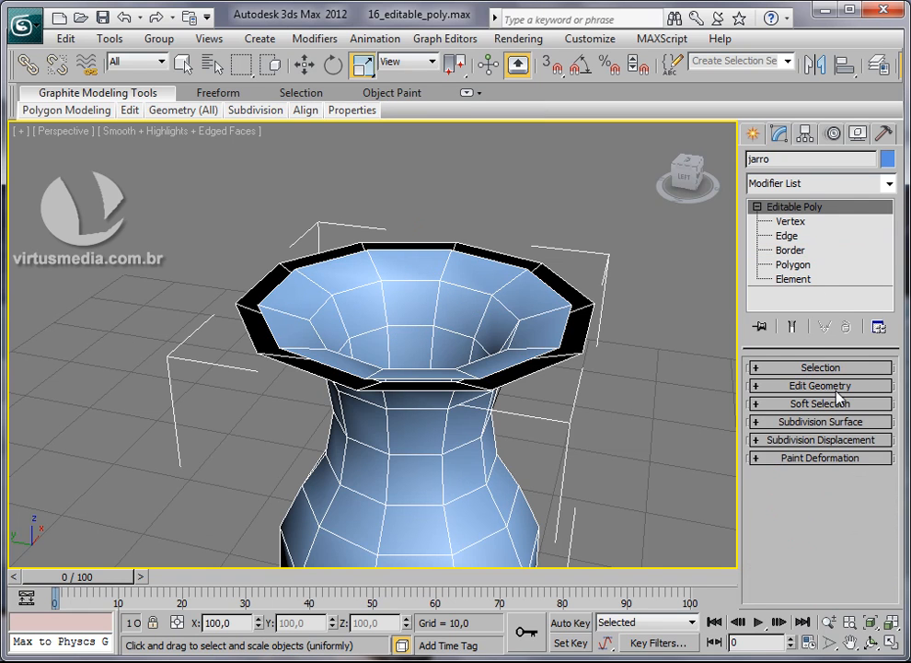
{"action": "left_click", "coordinate": [828, 386]}
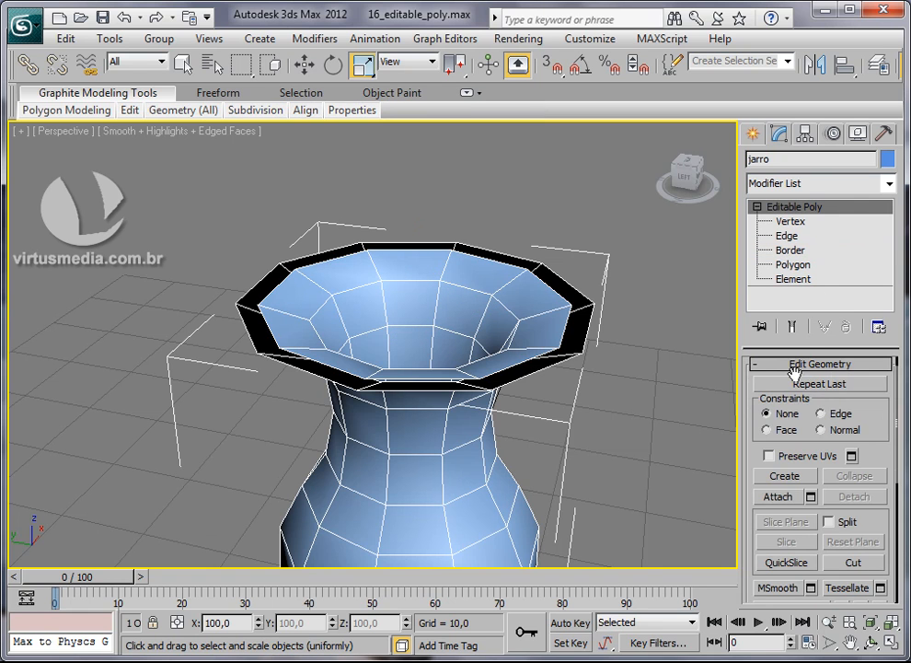